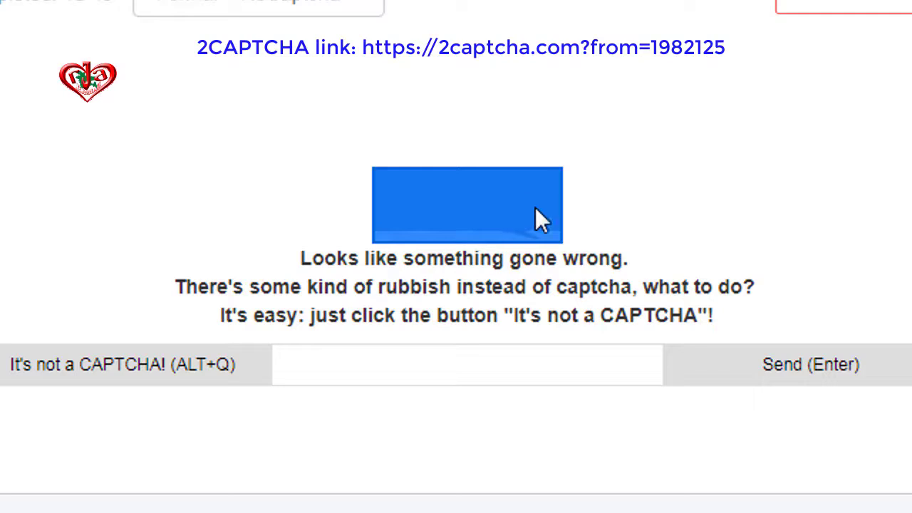
Report the broken blue captcha image as not a captcha
click(649, 193)
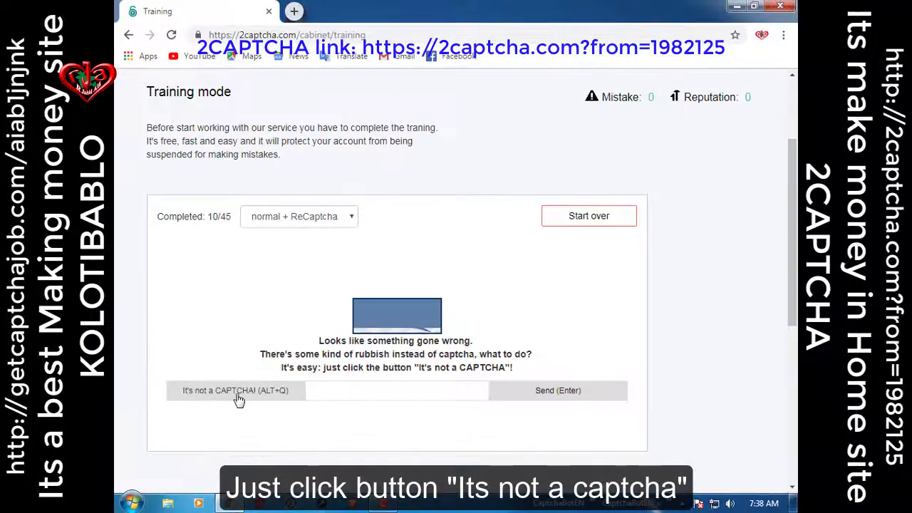
click(238, 399)
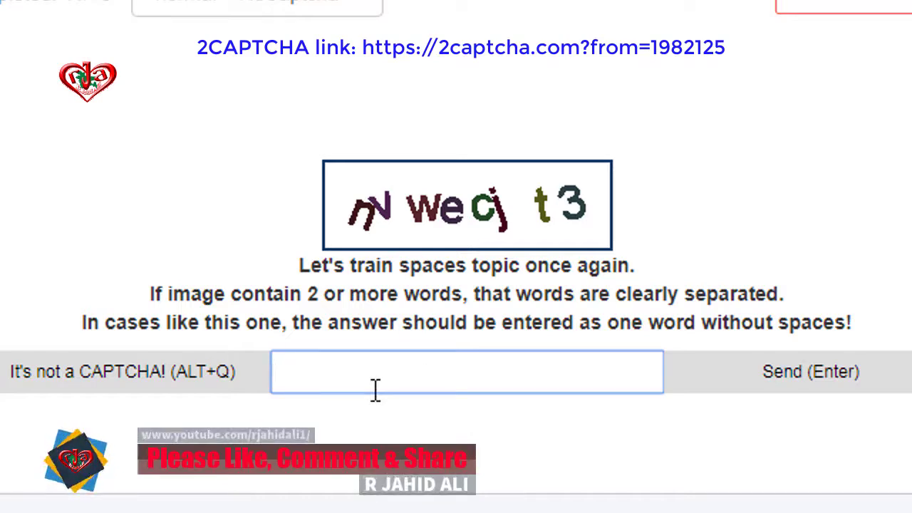
Enter nvwecjt3, the spaced-out letters joined without spaces, and submit it
text(nvwe)
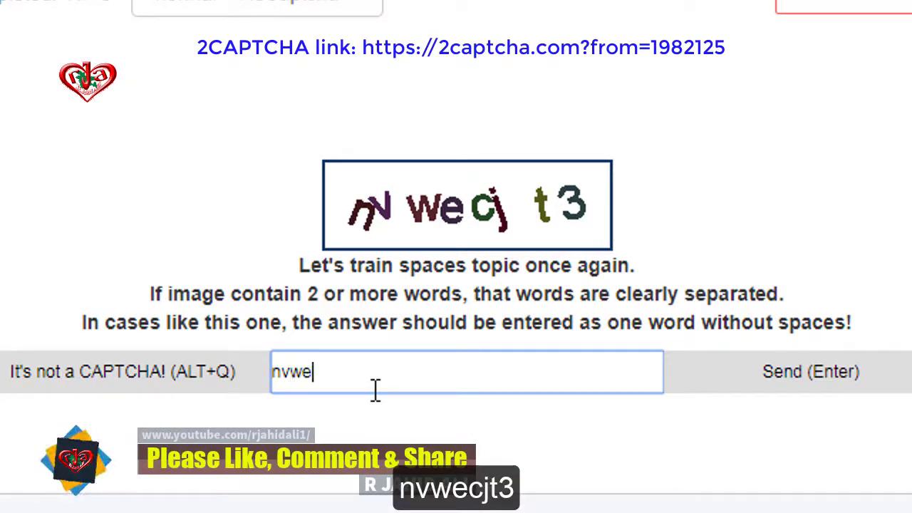
text(cjt3)
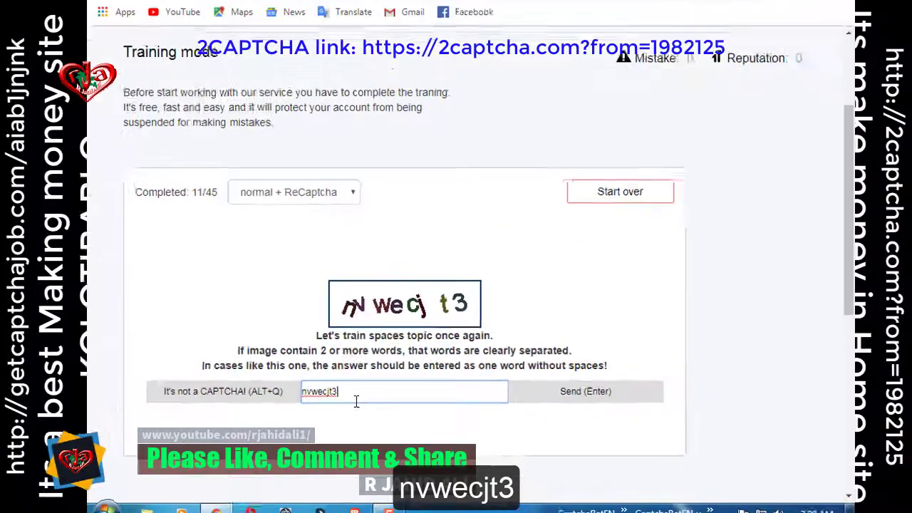
key(Return)
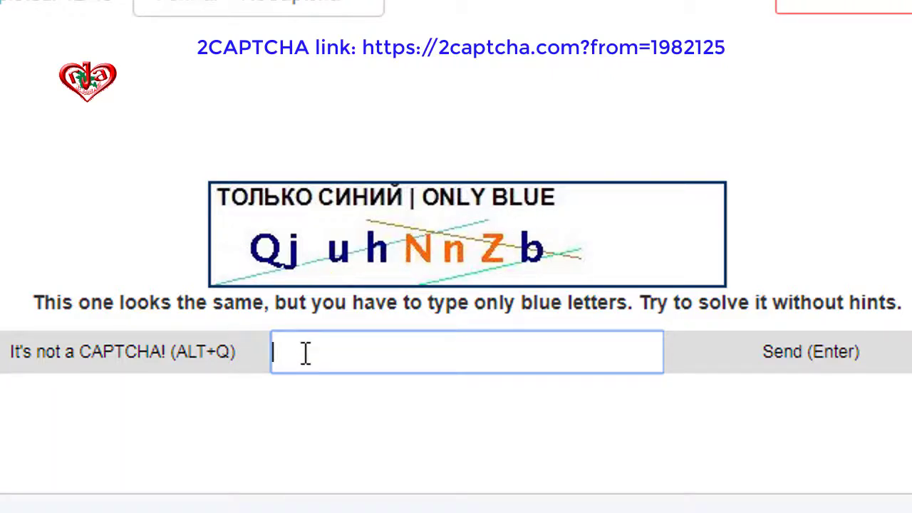
Submit qjuhb, only the blue letters, as the captcha answer
text(qju)
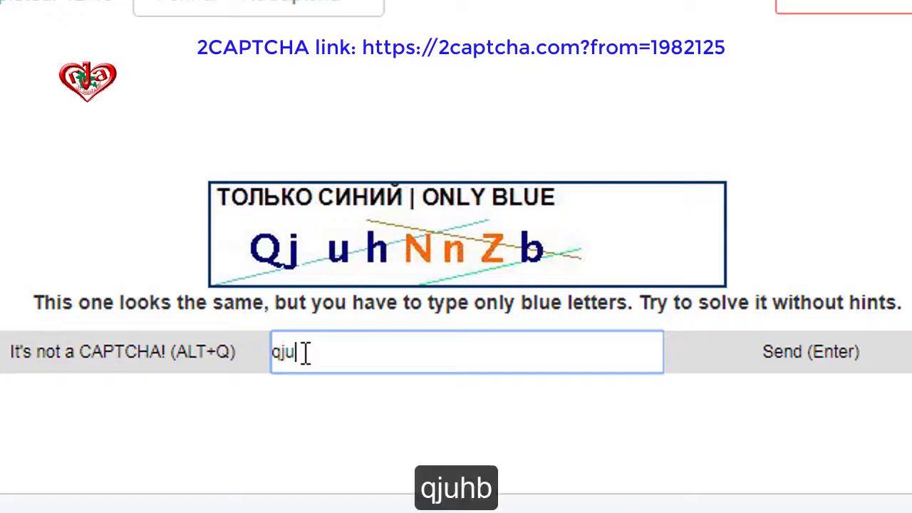
text(hb)
key(Return)
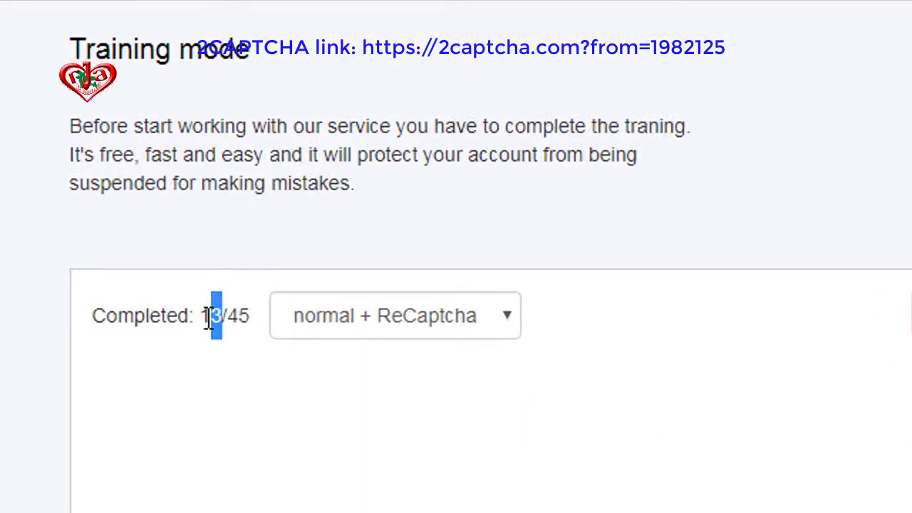
Answer the under-circles captcha with swish, the letters beneath the circles, and submit
drag(223, 311, 200, 311)
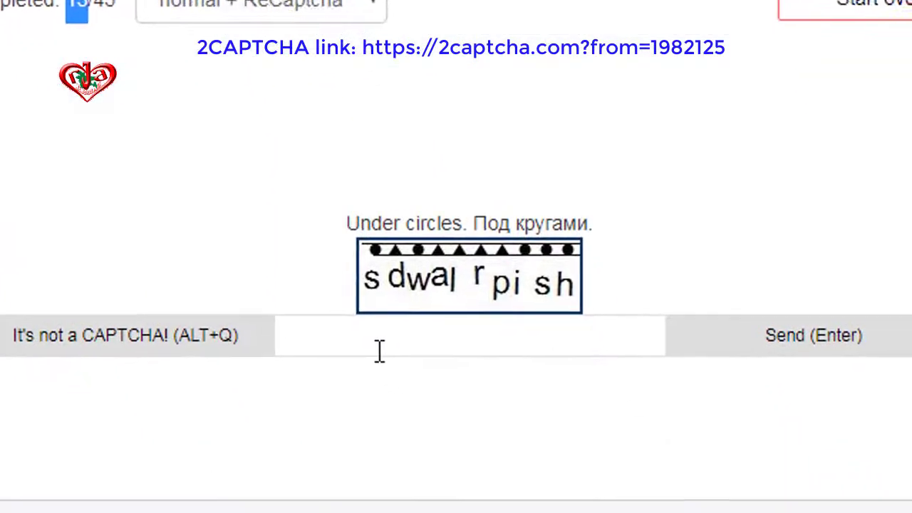
click(380, 351)
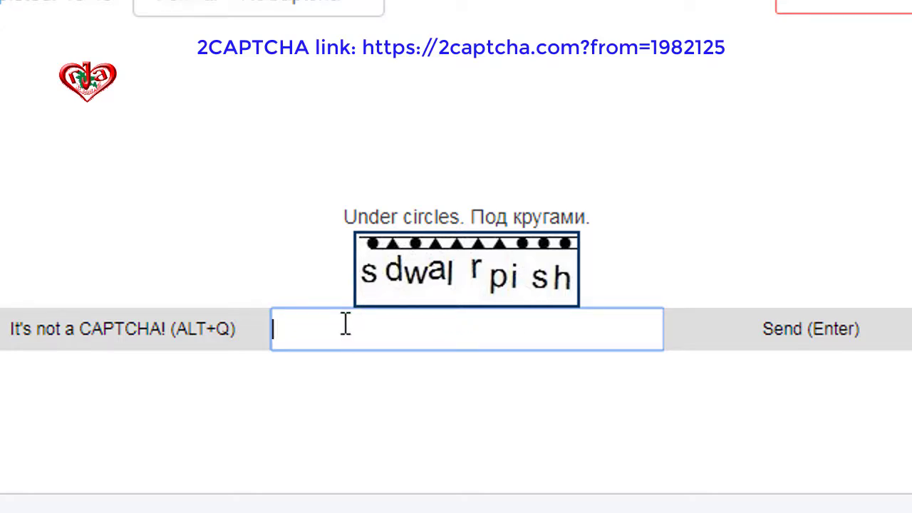
text(s)
text(w)
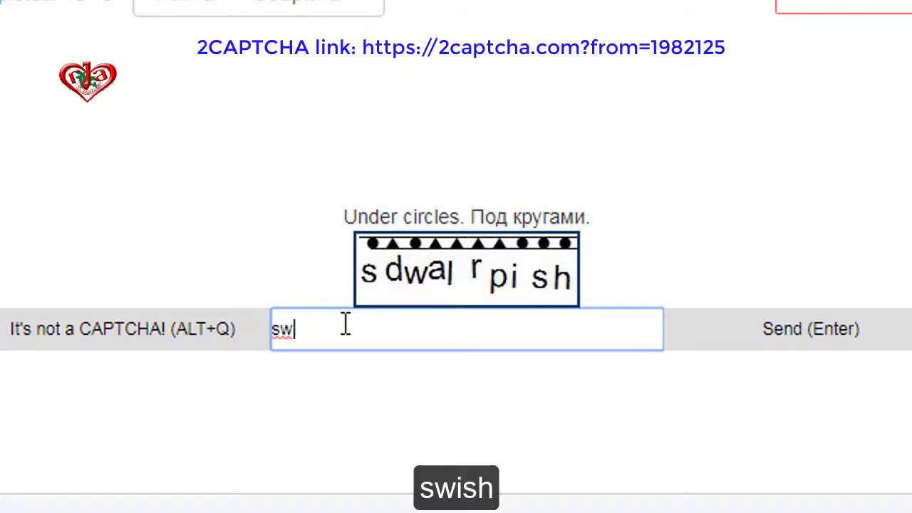
text(ish)
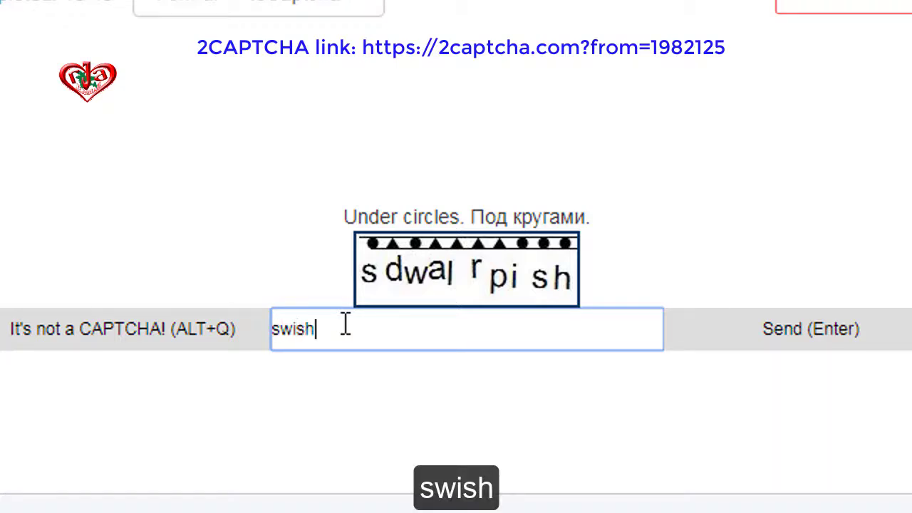
key(Return)
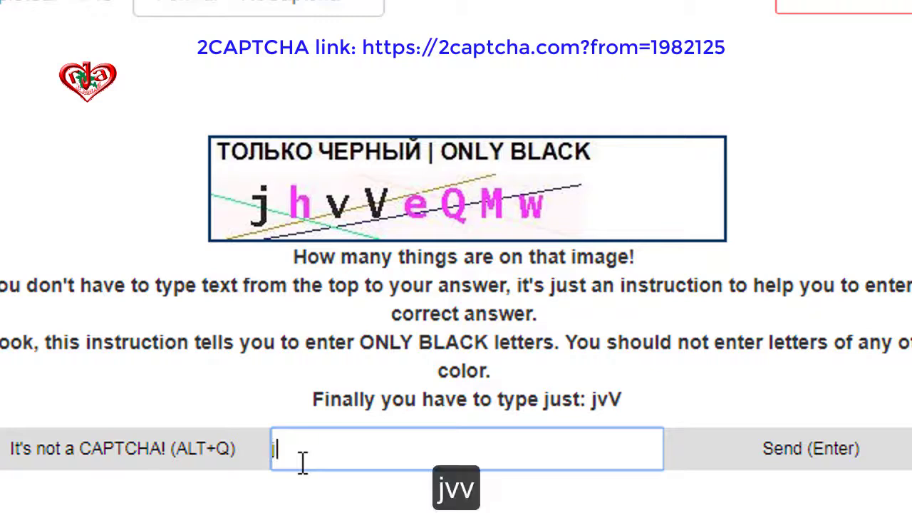
Type jvv as the black-letters answer and review the explanation beneath the captcha
text(jvv)
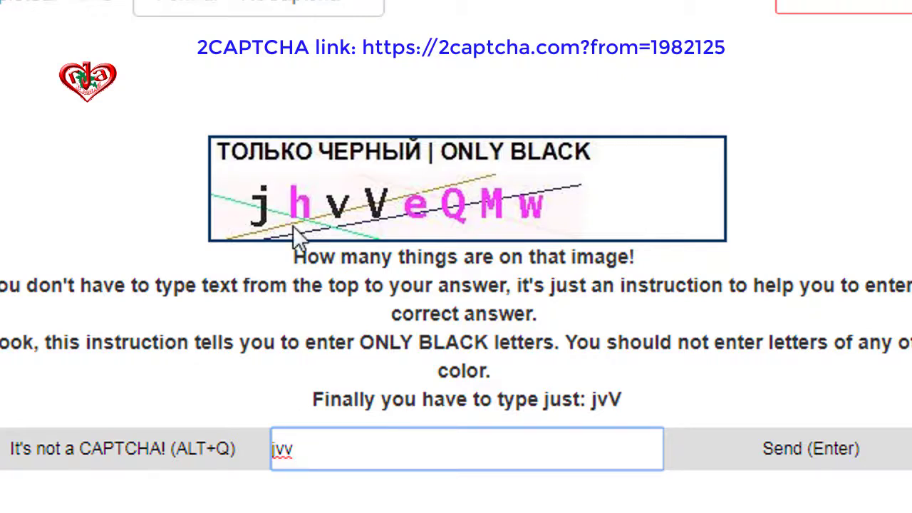
drag(293, 258, 619, 385)
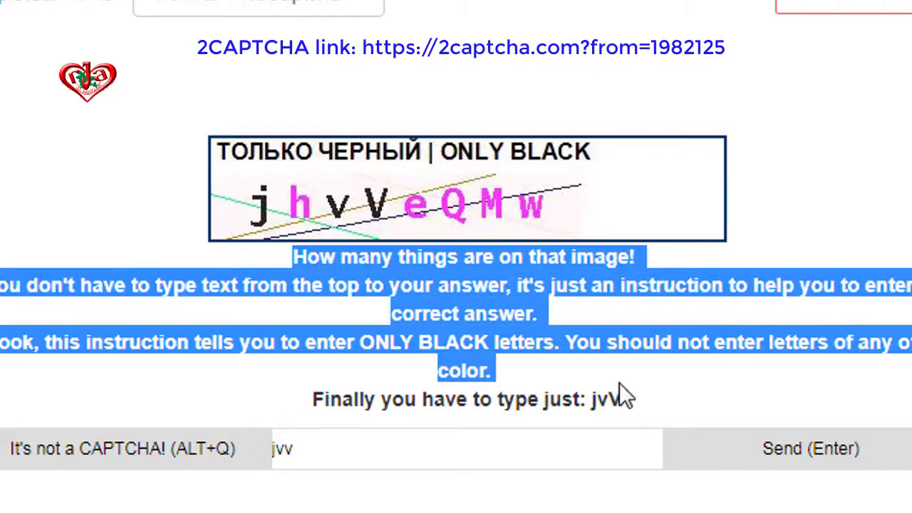
click(322, 277)
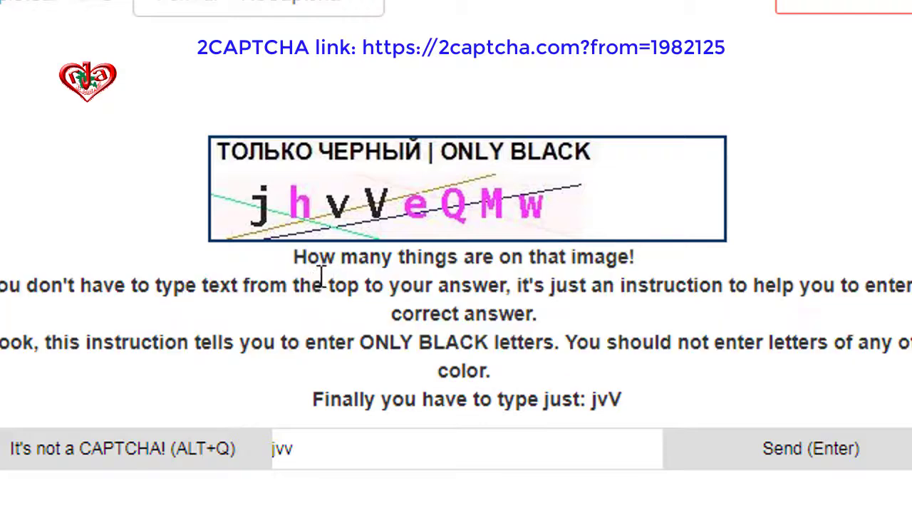
drag(294, 258, 453, 333)
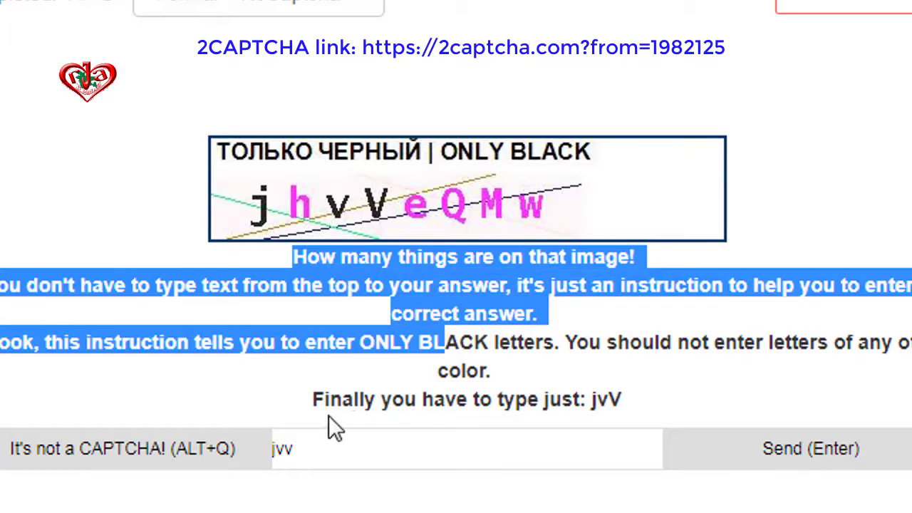
click(321, 399)
drag(322, 399, 590, 403)
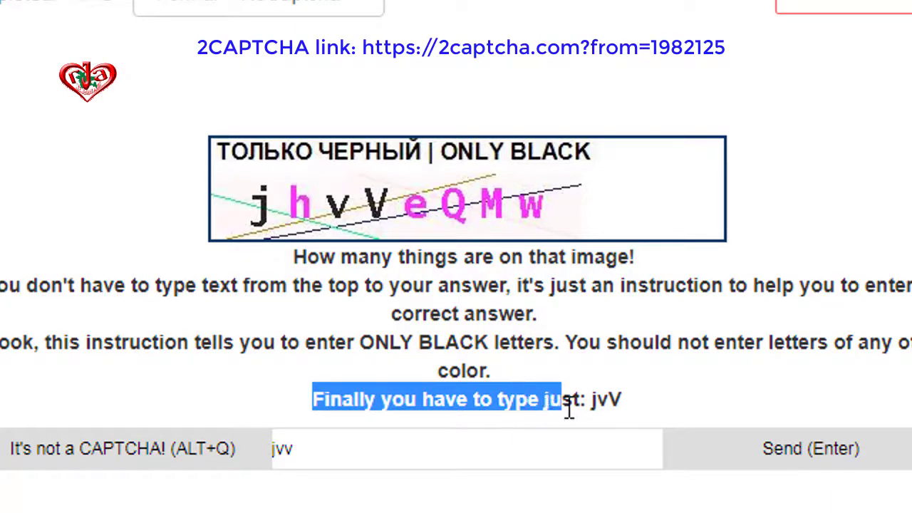
click(623, 399)
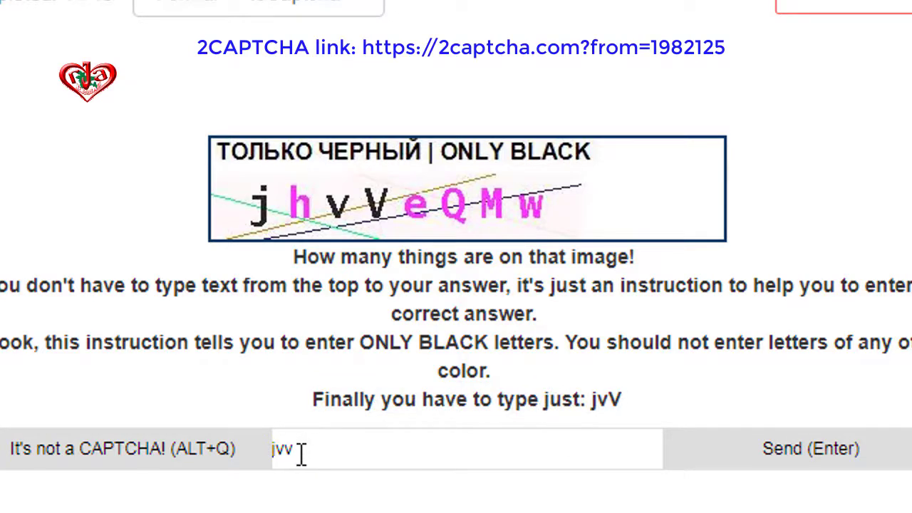
Check the answer's last v against the jvV example, retype it, and submit jvv
drag(286, 451, 304, 450)
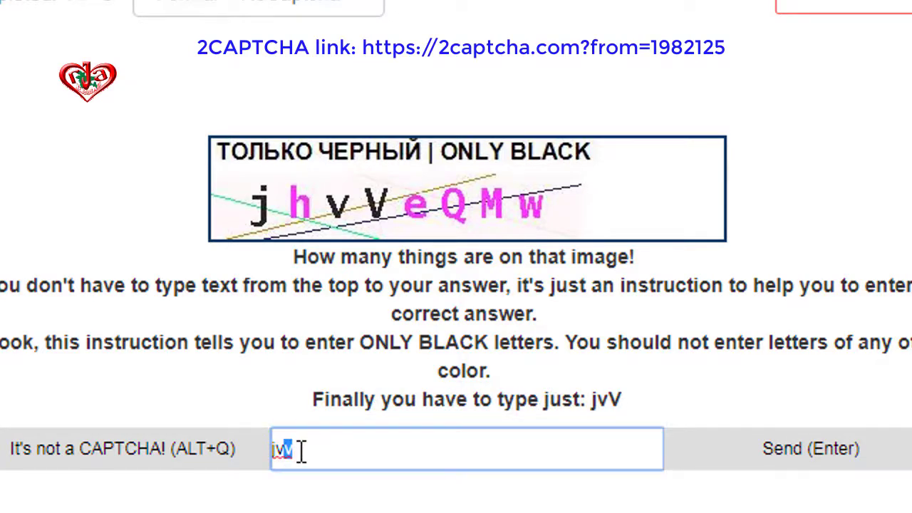
click(623, 406)
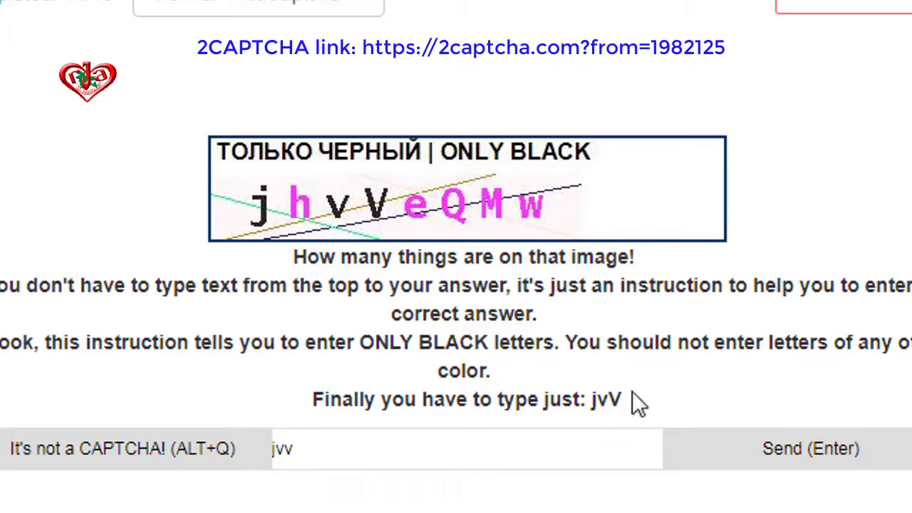
drag(287, 453, 293, 453)
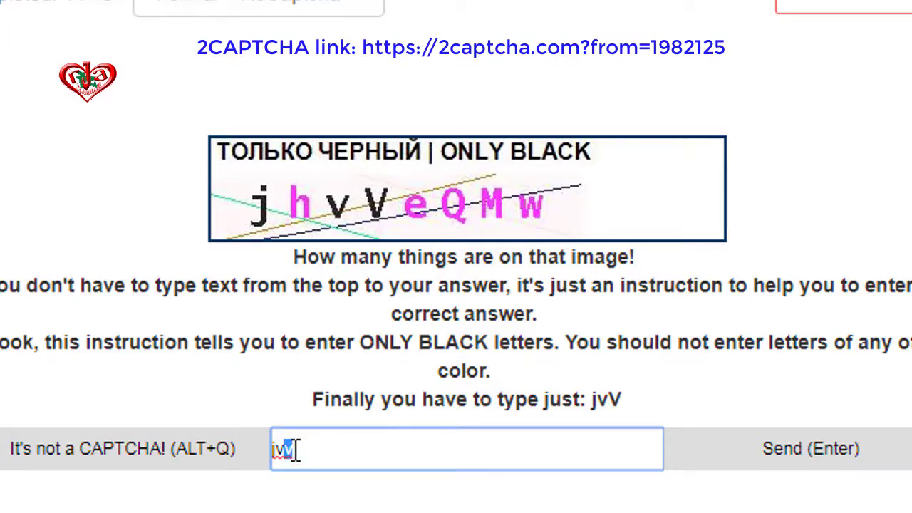
click(312, 451)
click(616, 397)
drag(616, 397, 622, 397)
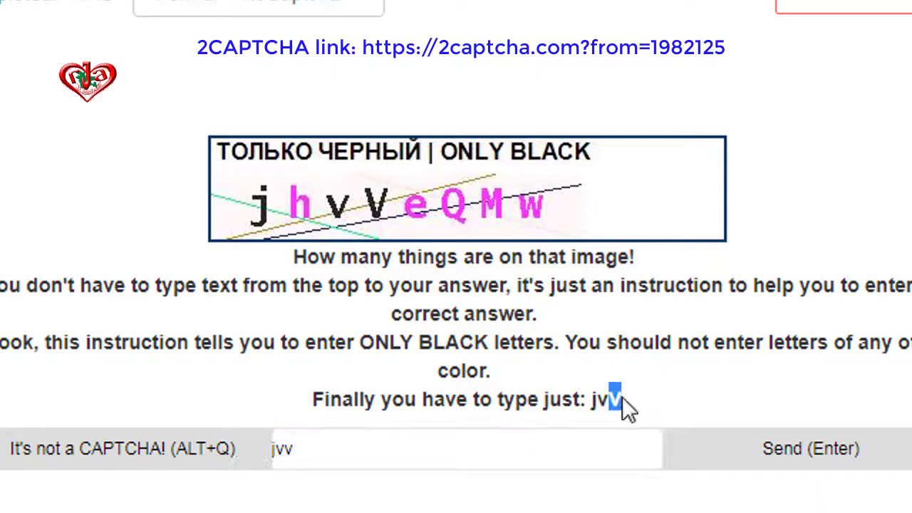
click(291, 449)
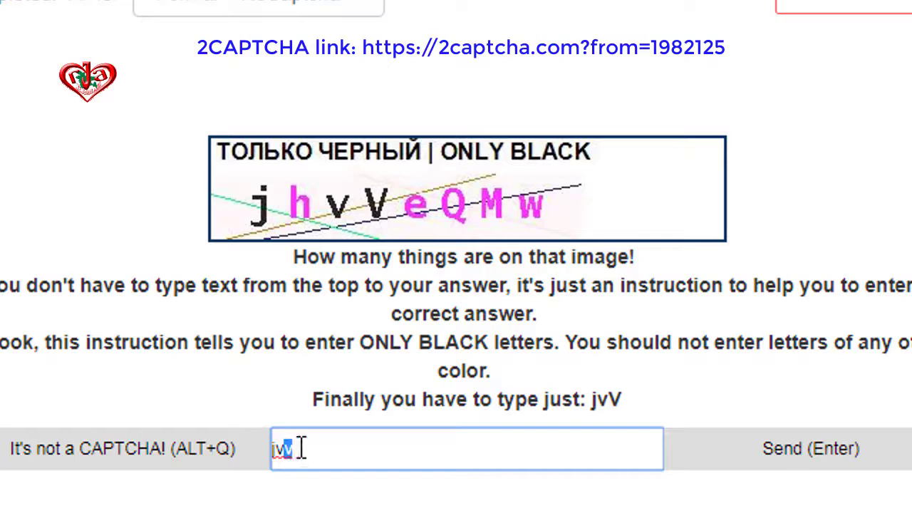
text(v)
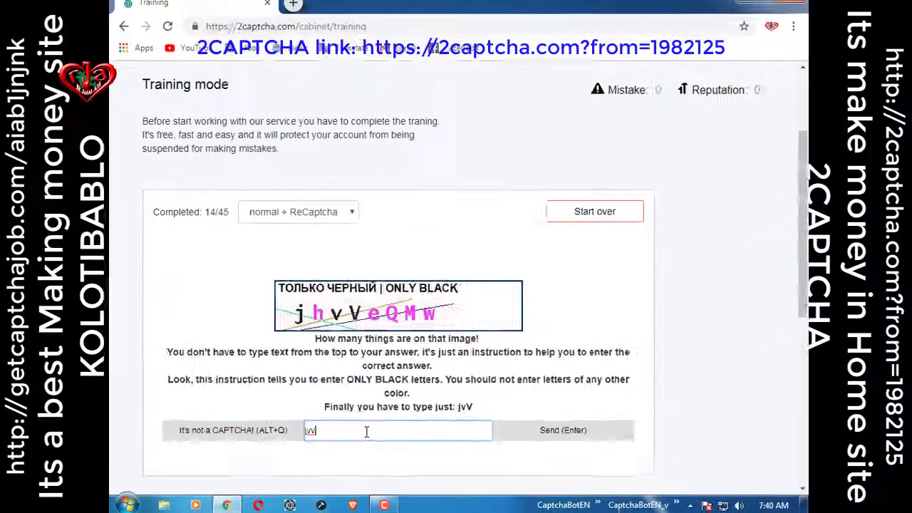
key(Return)
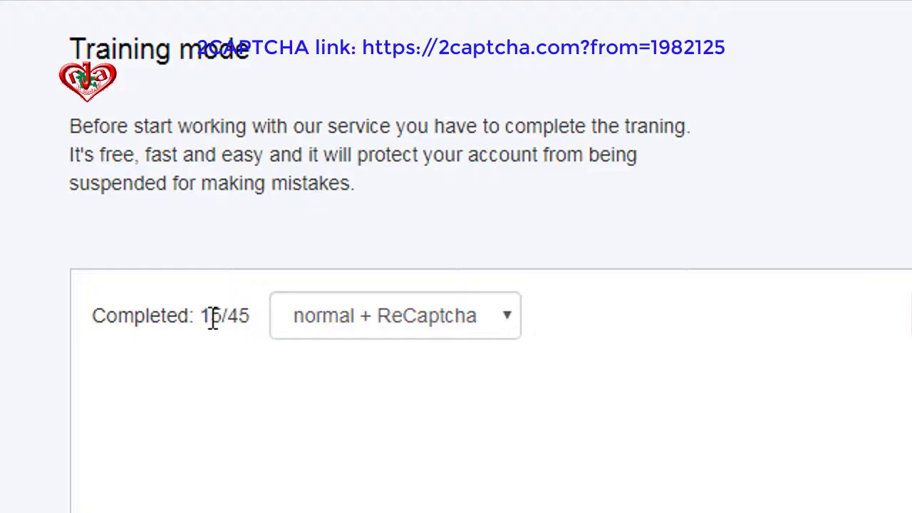
Type yzem for the YZEM captcha, double-check it, and submit
drag(223, 315, 205, 322)
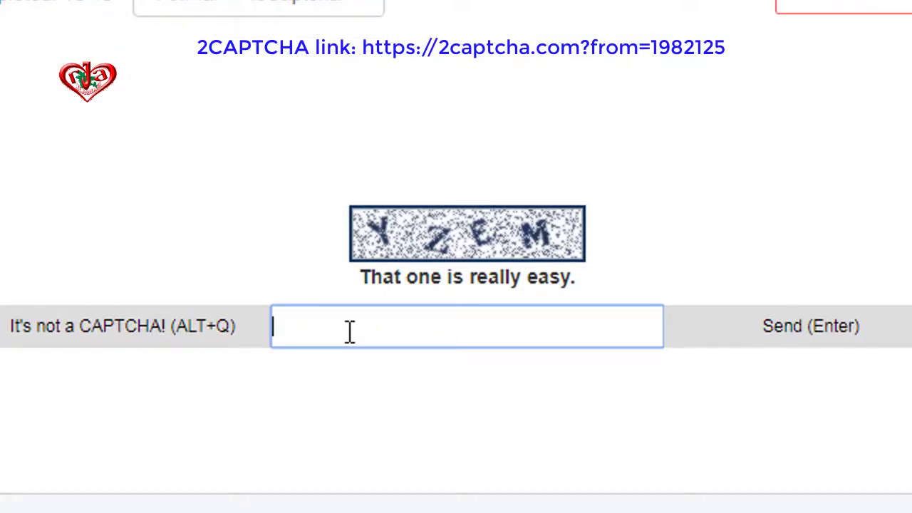
text(y)
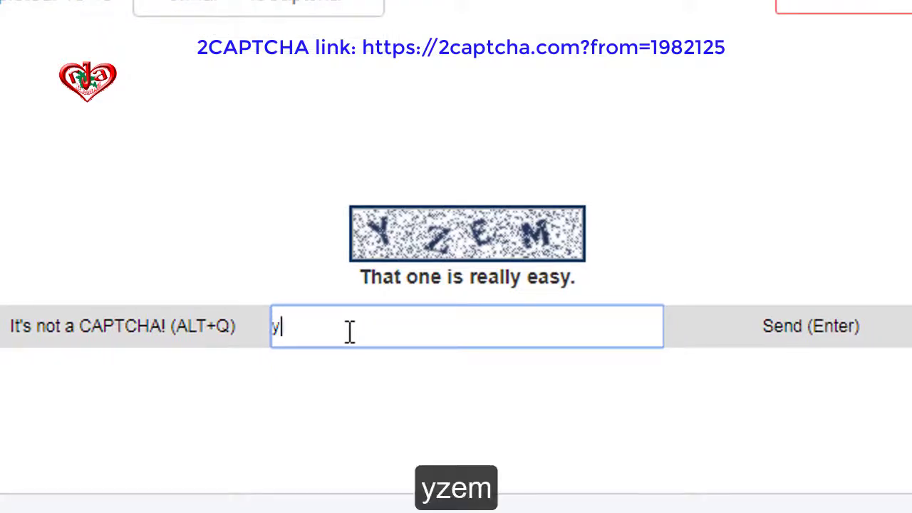
text(zem)
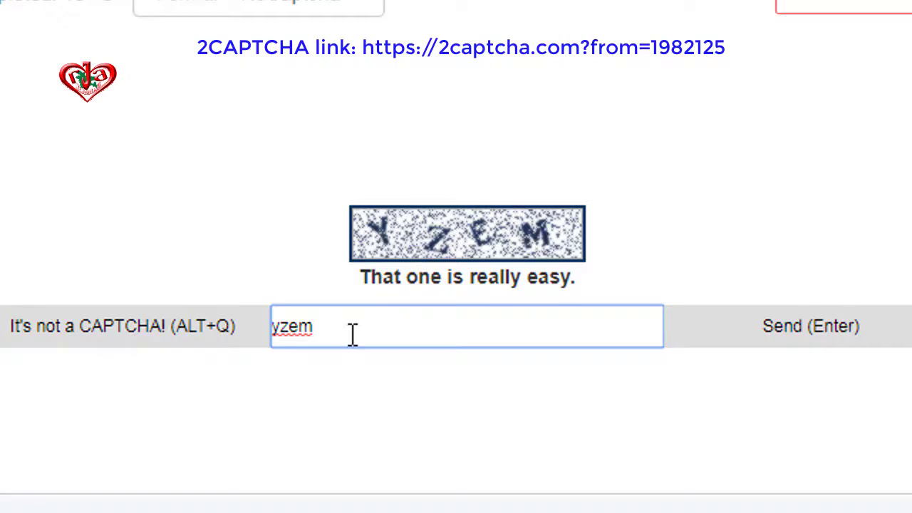
drag(352, 333, 246, 342)
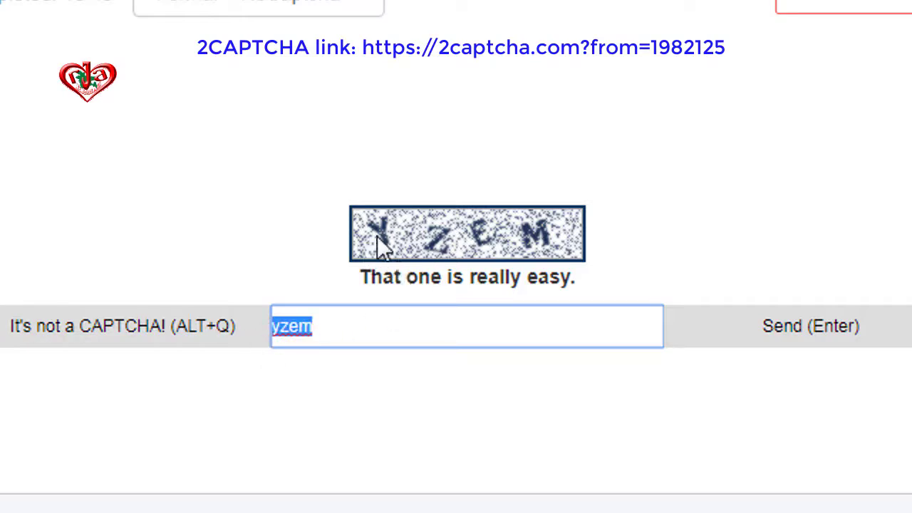
click(339, 333)
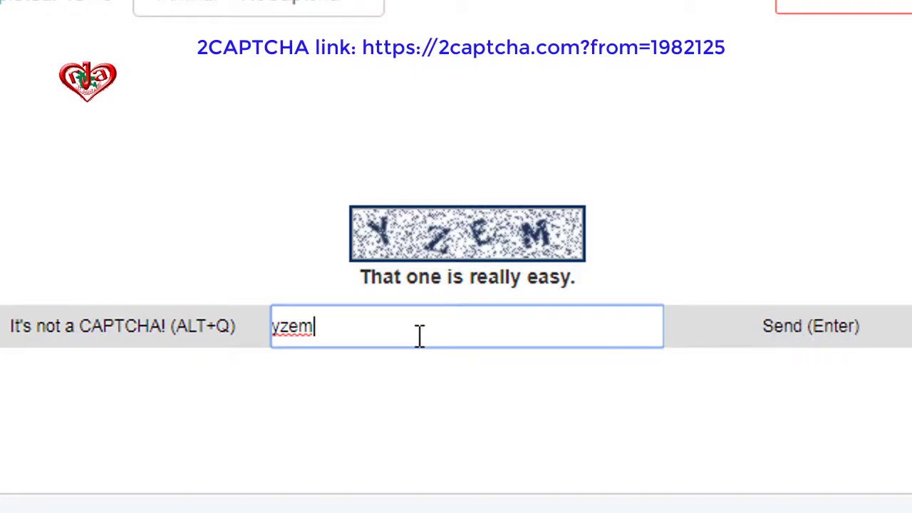
key(Return)
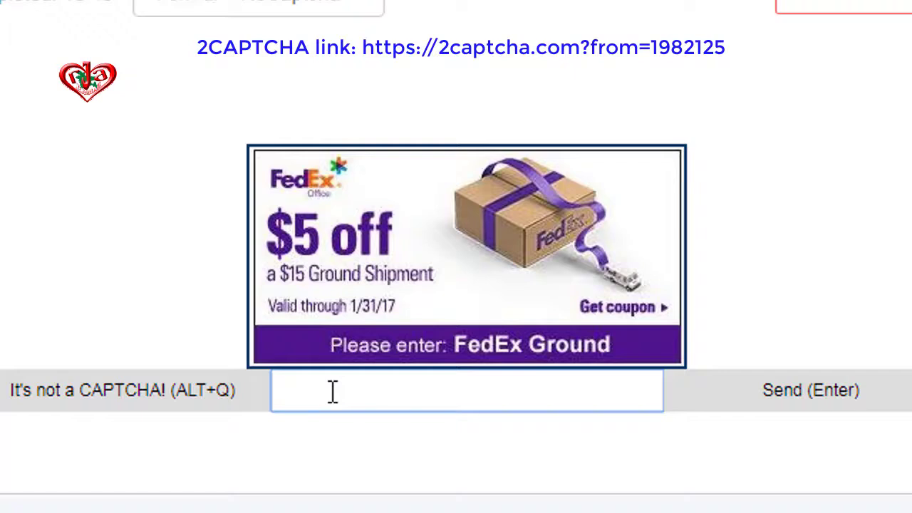
Submit fedex ground as the answer to the FedEx coupon captcha
text(fedex)
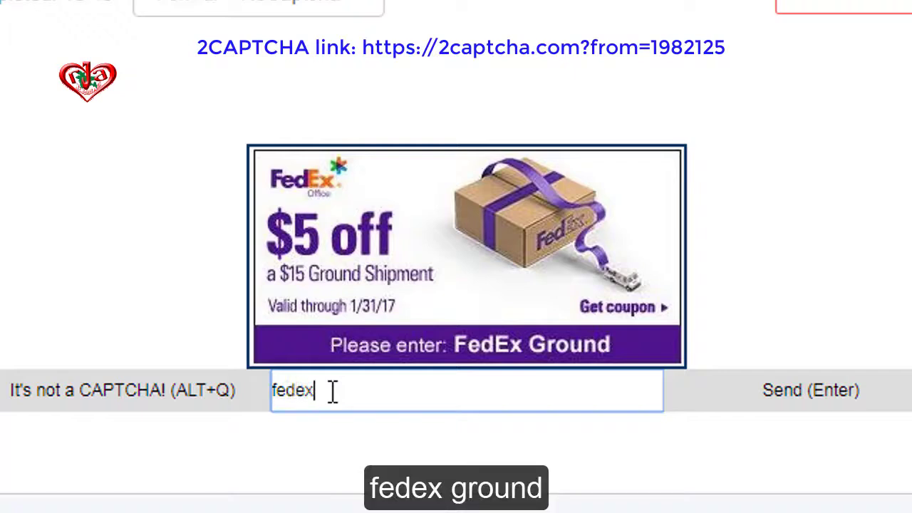
text( gro)
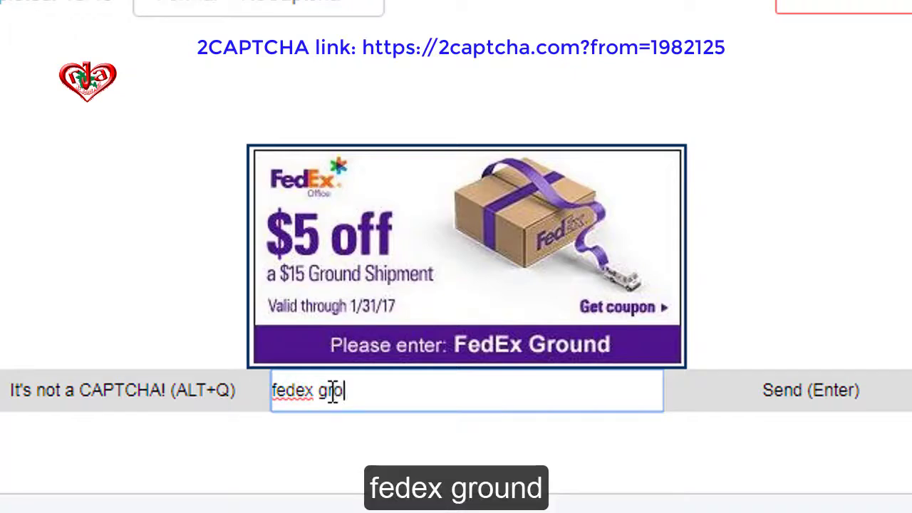
text(und)
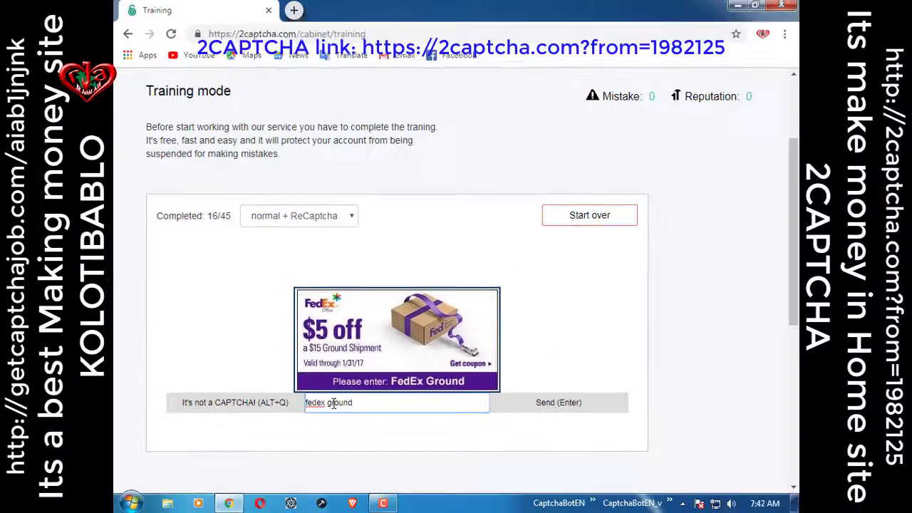
key(Return)
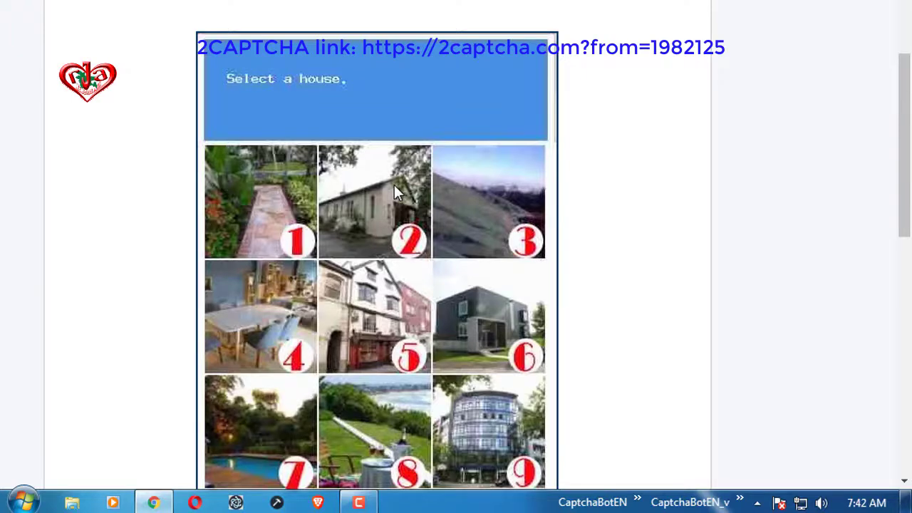
Review the Select a house grid instructions and the correct answer format
scroll(394, 186, down, 1)
scroll(394, 185, down, 4)
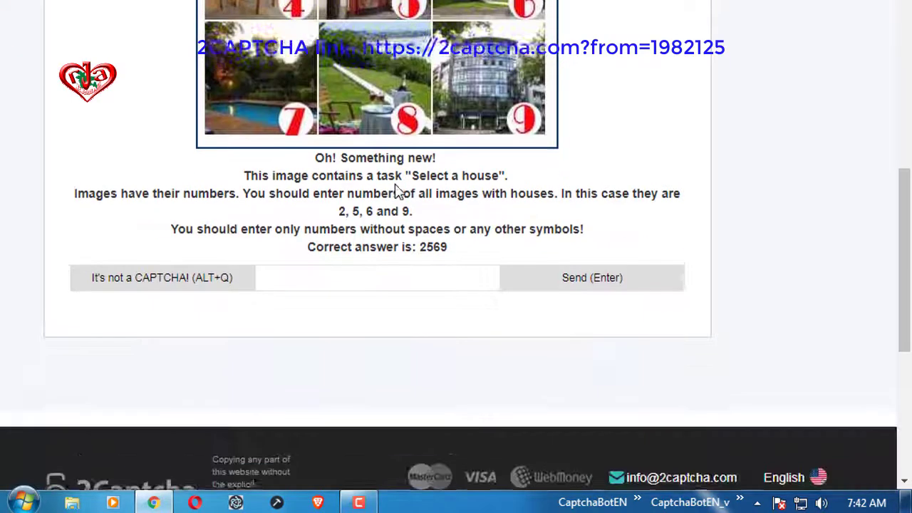
scroll(346, 179, up, 1)
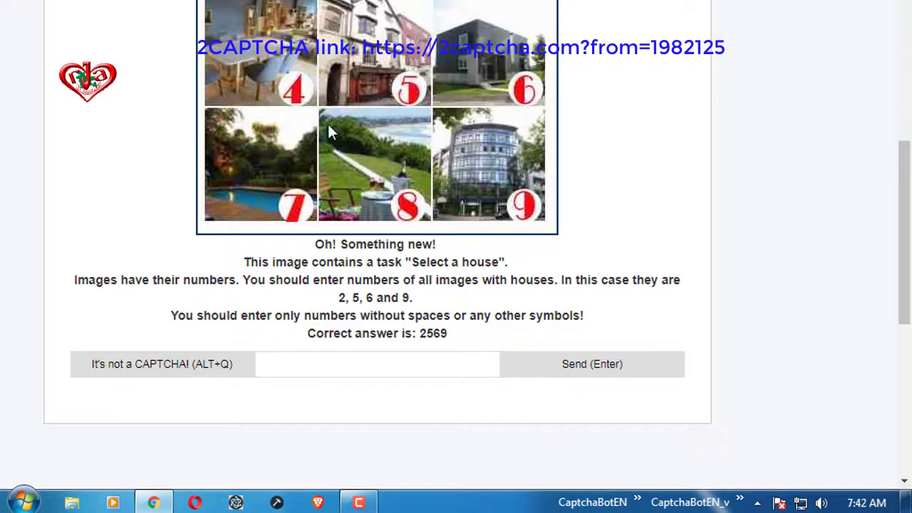
scroll(335, 135, up, 1)
scroll(370, 278, up, 2)
scroll(363, 263, up, 2)
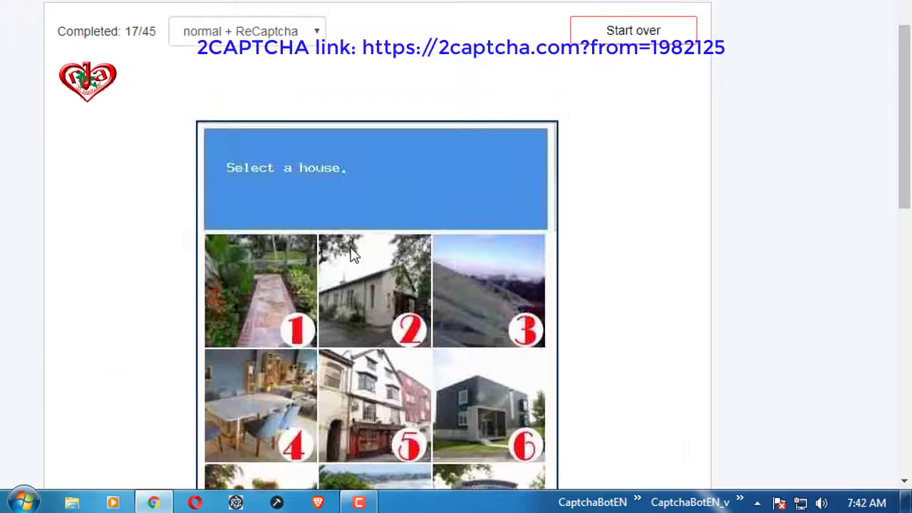
scroll(356, 249, down, 3)
scroll(380, 178, up, 1)
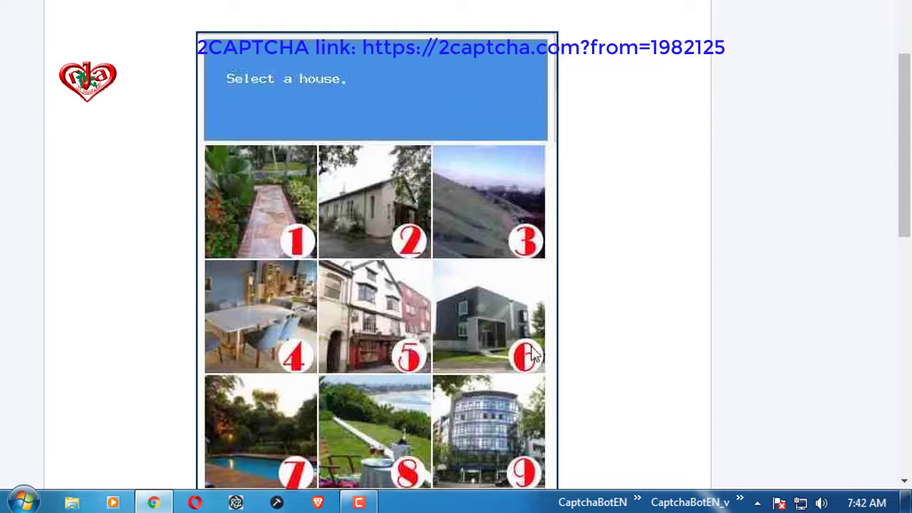
scroll(511, 356, down, 2)
scroll(515, 360, down, 2)
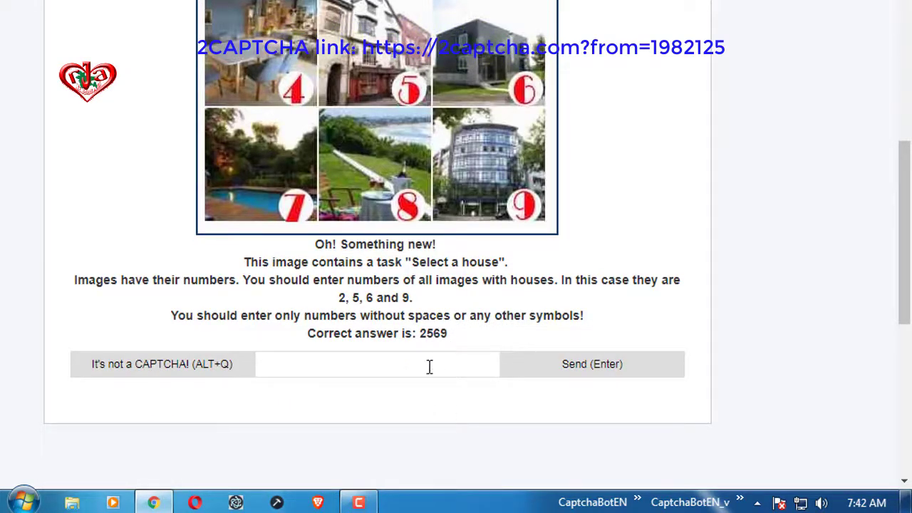
click(325, 365)
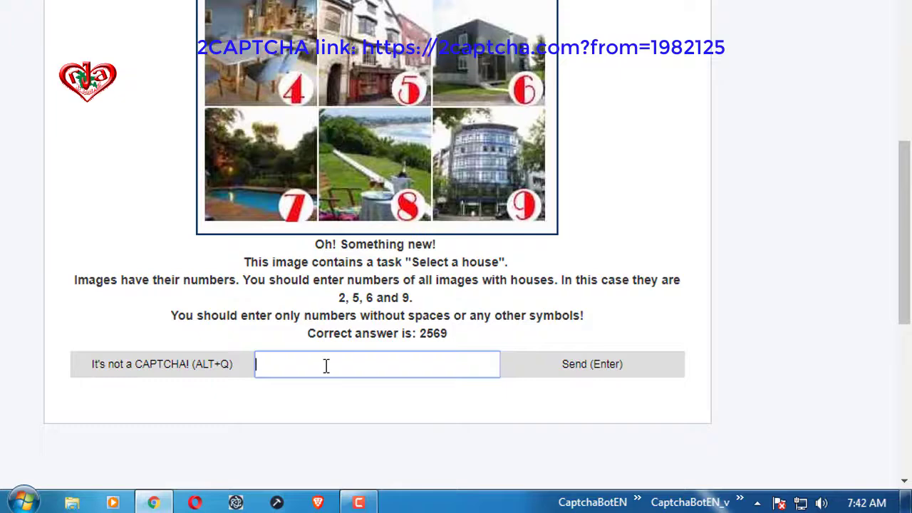
drag(325, 333, 443, 333)
click(429, 239)
scroll(433, 247, up, 2)
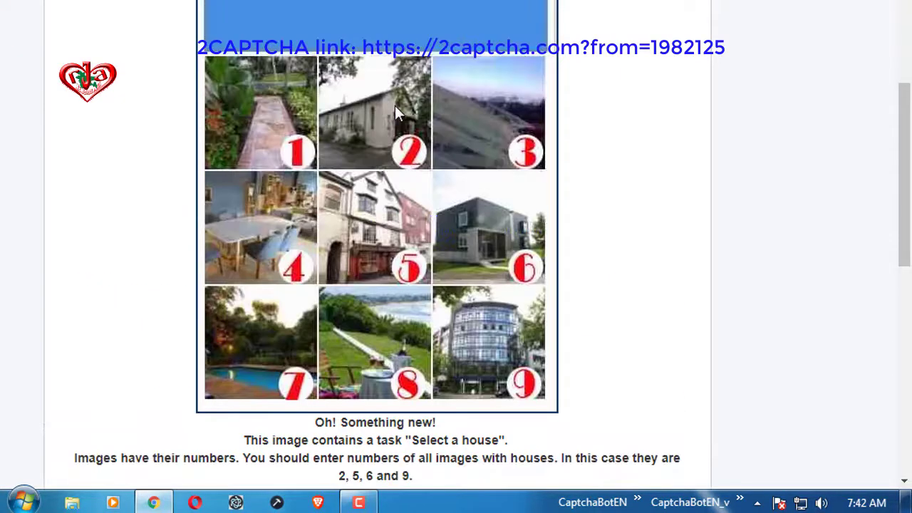
scroll(408, 367, down, 1)
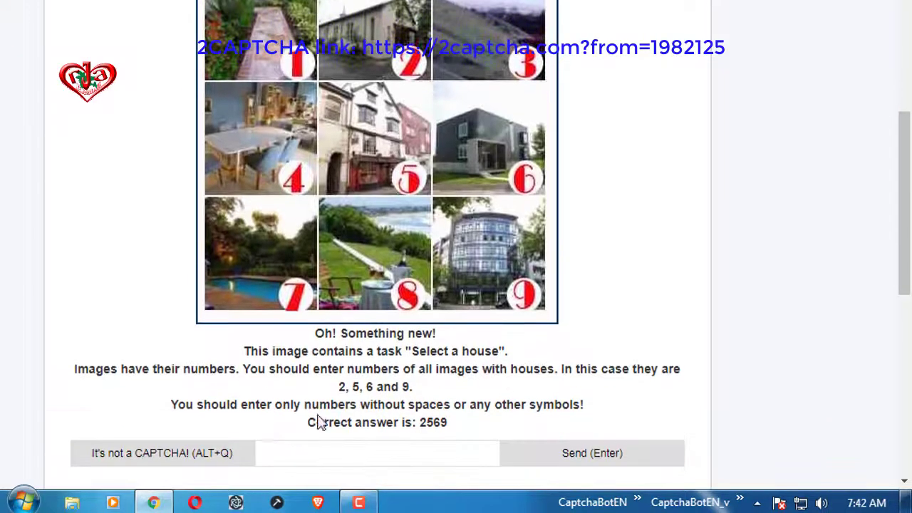
Enter 2569 for the house tiles, correcting the mistyped last digit
click(261, 455)
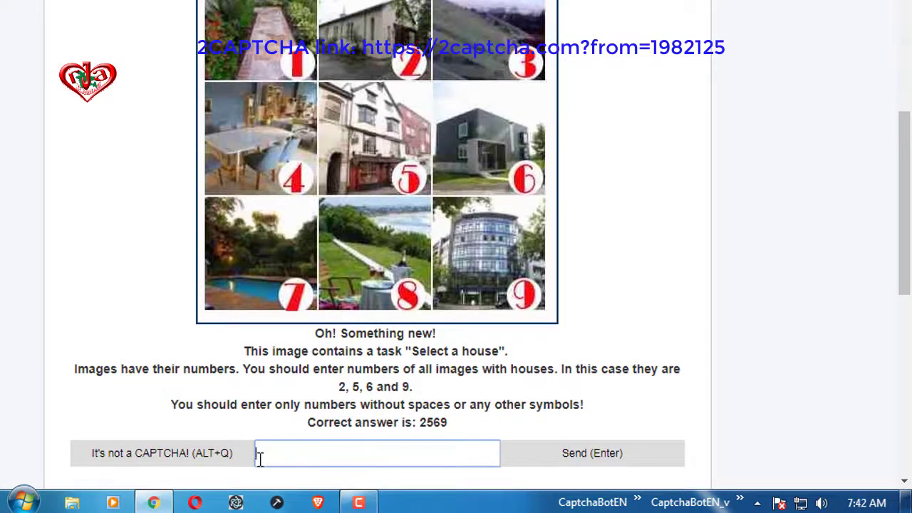
text(256)
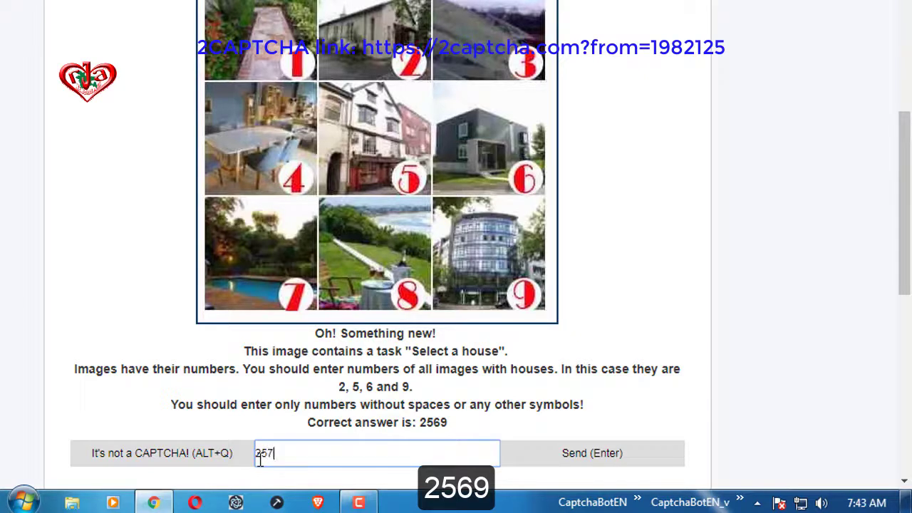
text(6)
key(BackSpace)
text(9)
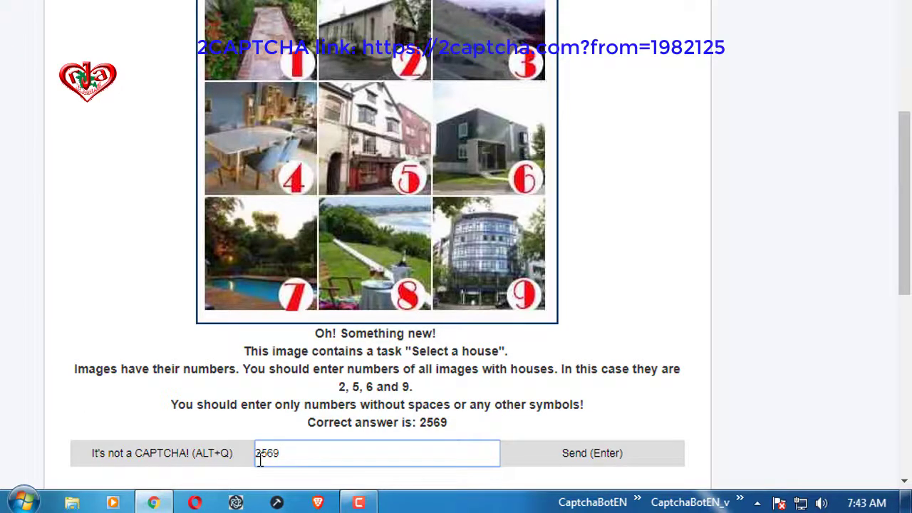
scroll(306, 442, up, 1)
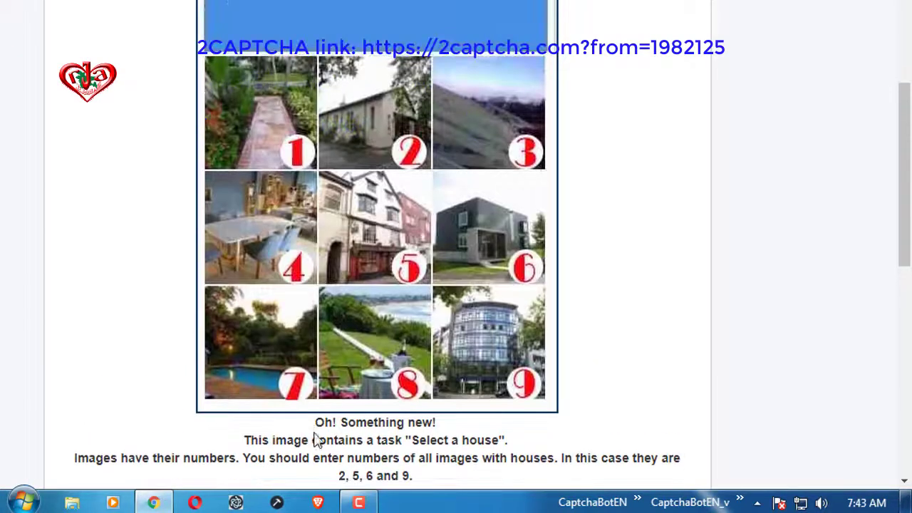
scroll(313, 433, up, 1)
scroll(313, 431, up, 1)
scroll(314, 432, up, 1)
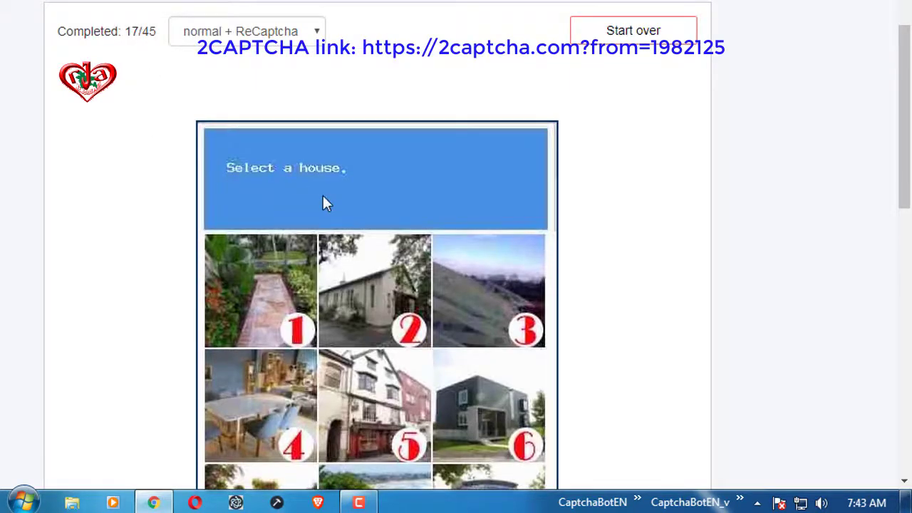
Submit 2569 for the house grid and look over the new store-front grid
key(Return)
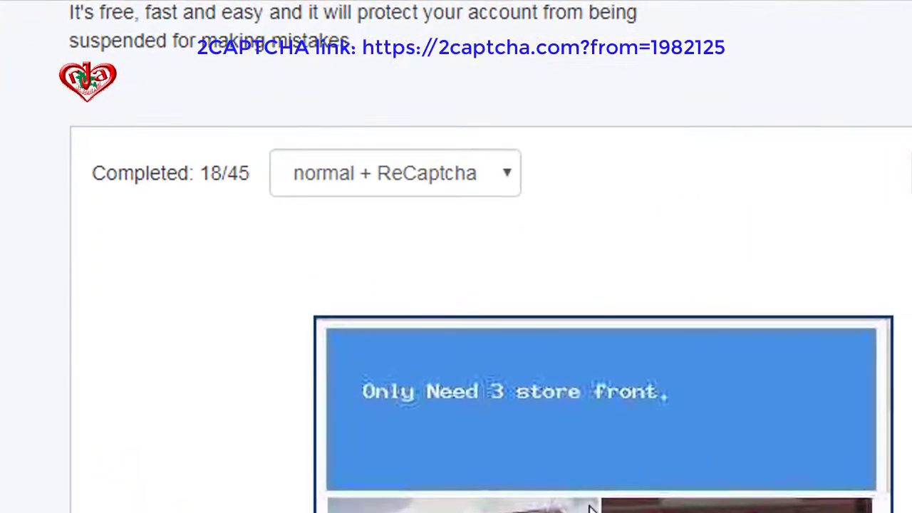
scroll(488, 322, down, 3)
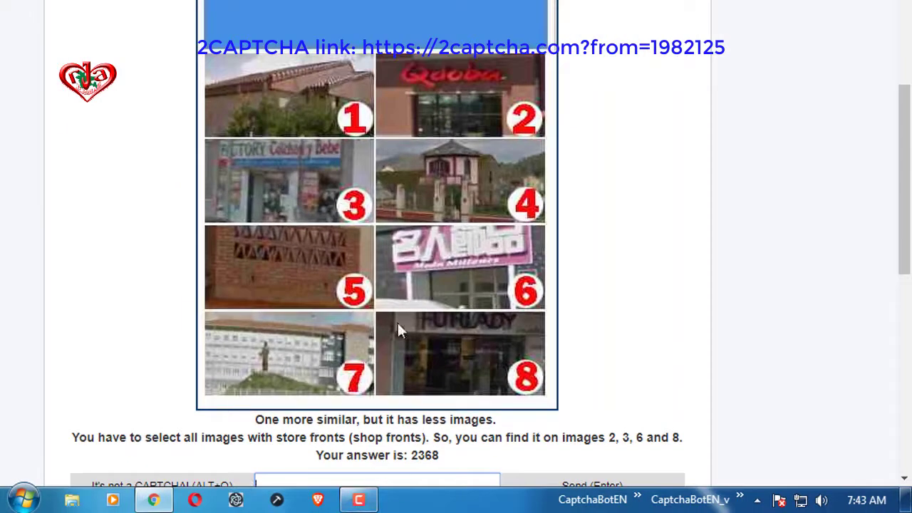
scroll(492, 363, down, 2)
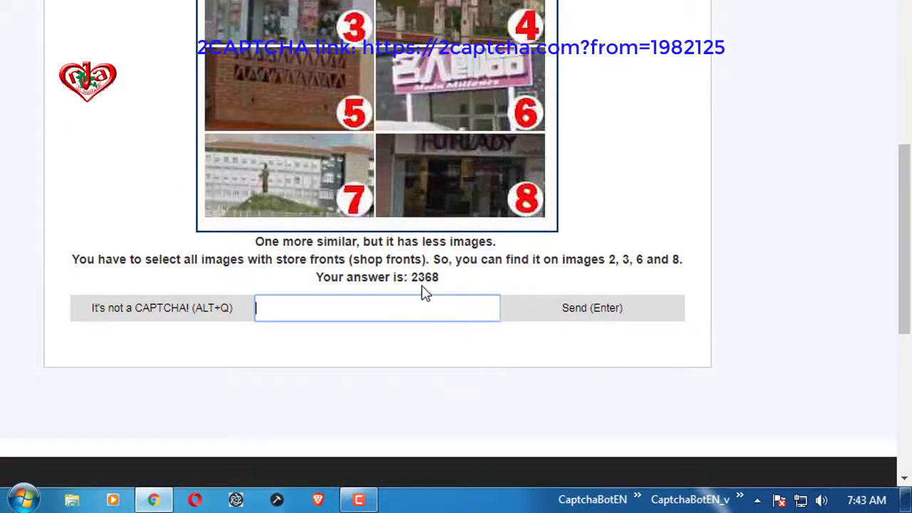
scroll(340, 350, up, 1)
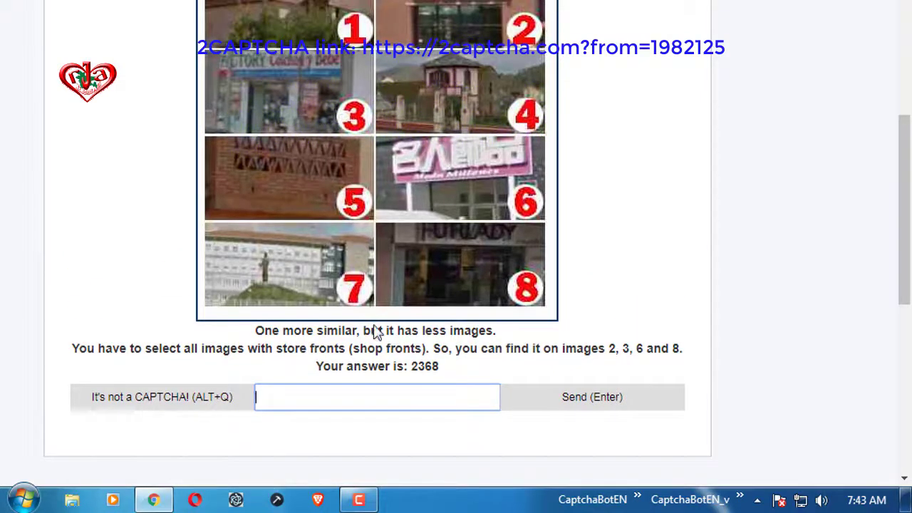
scroll(376, 329, up, 3)
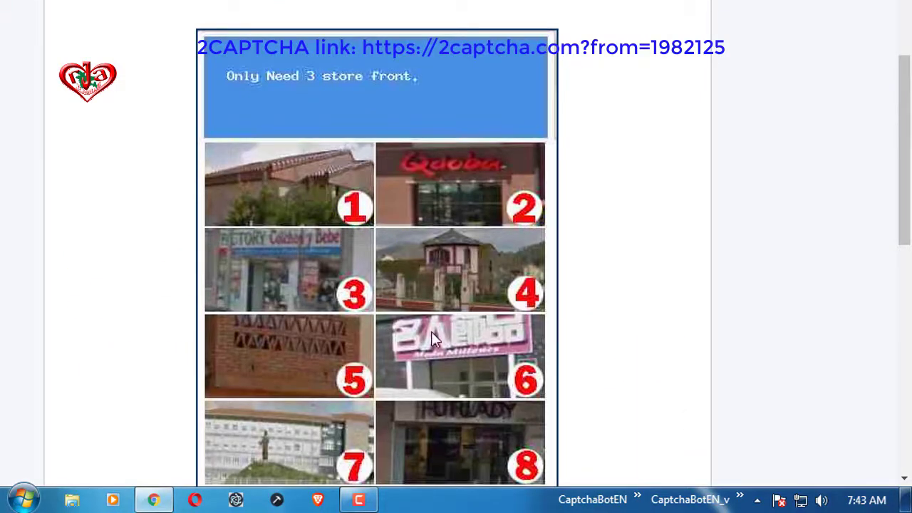
scroll(431, 331, down, 3)
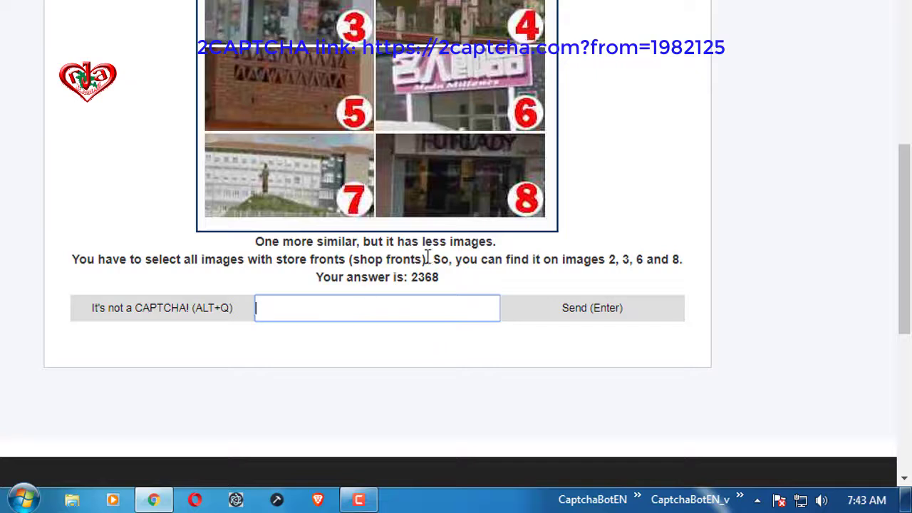
drag(345, 277, 432, 278)
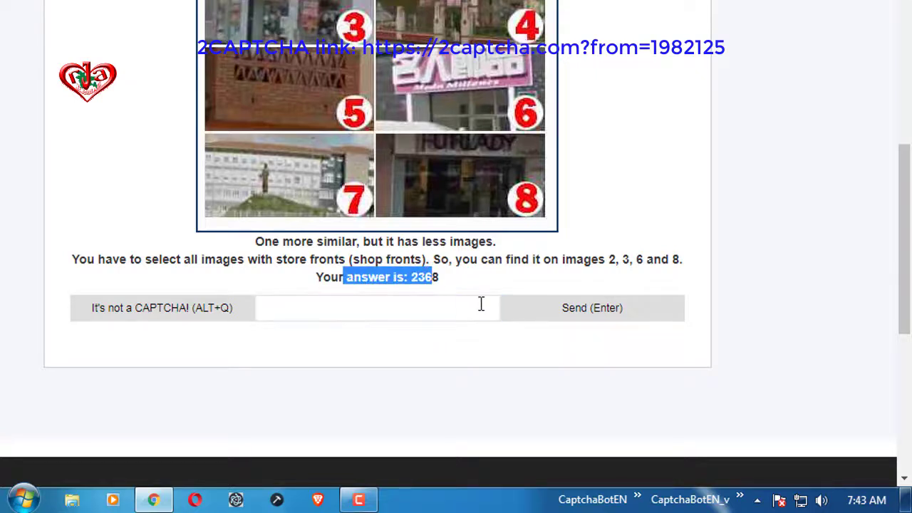
scroll(337, 394, up, 1)
Answer the store-front grid with tiles 2368 and submit
click(324, 399)
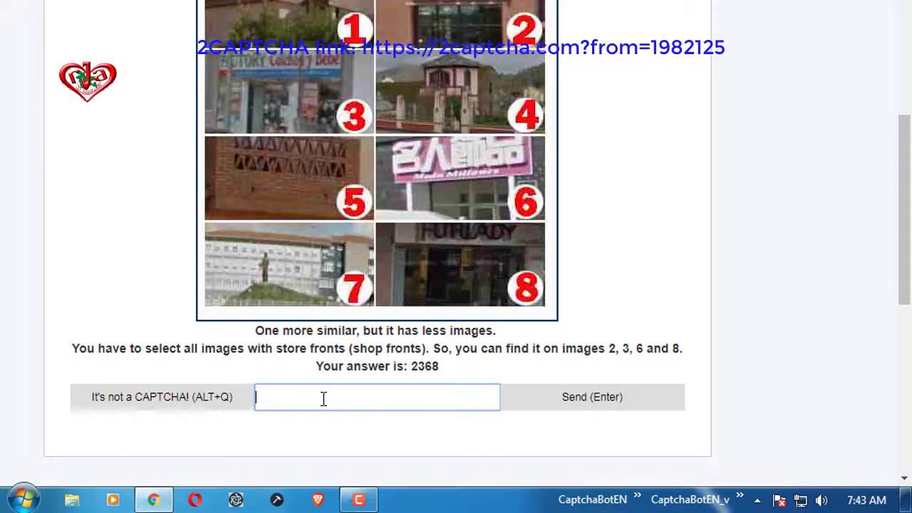
text(23)
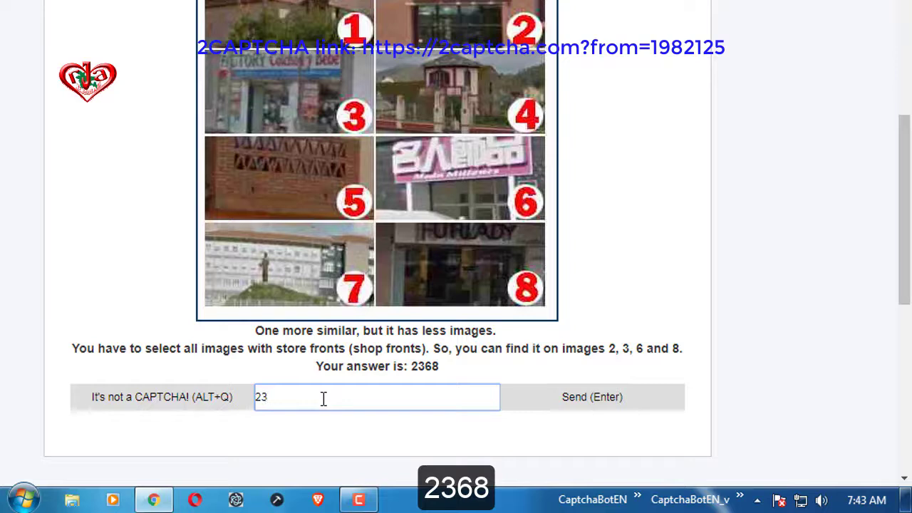
text(68)
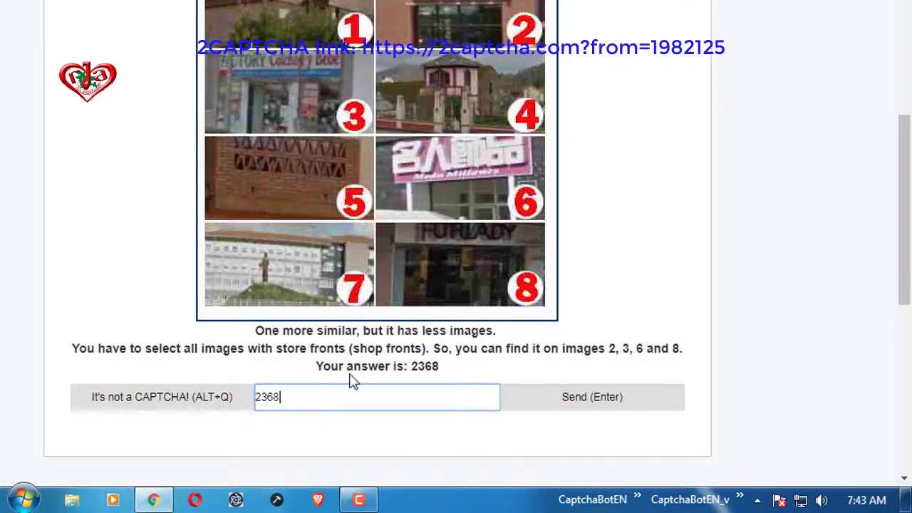
key(Return)
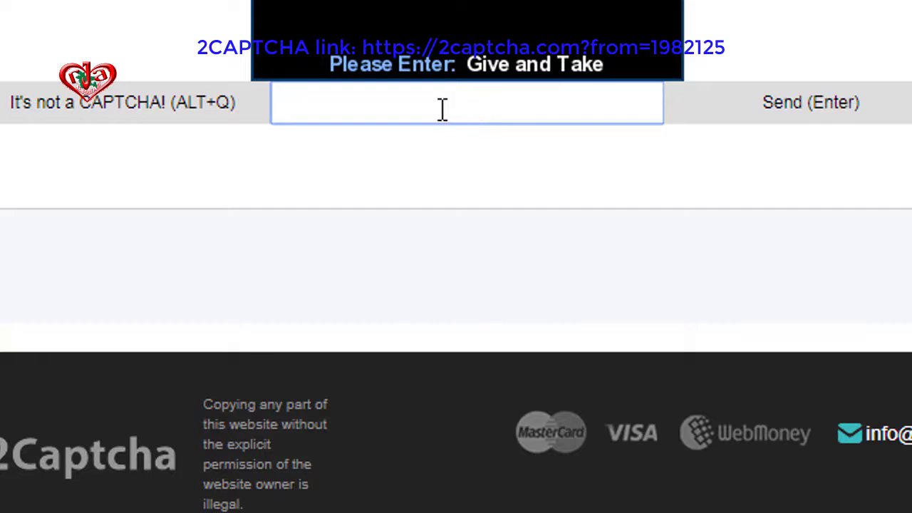
Enter Give and take as the captcha answer and submit it
text(Gi)
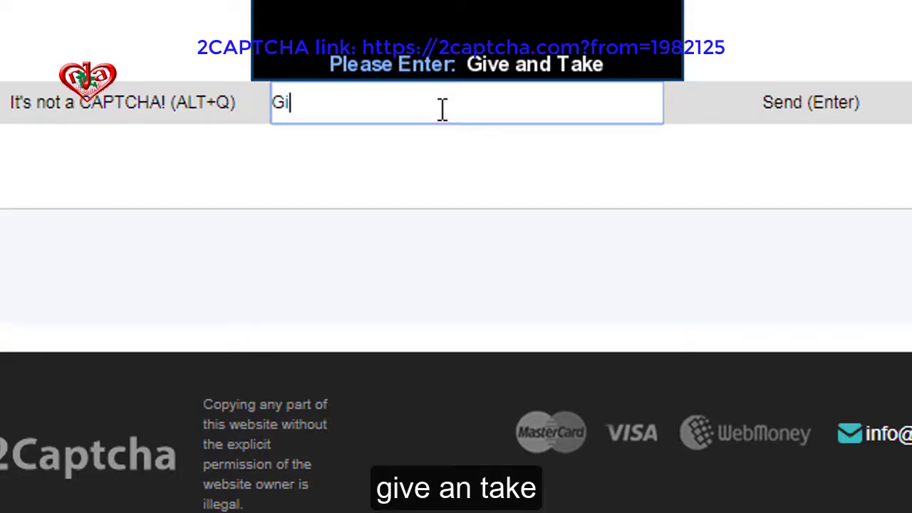
text(ve an)
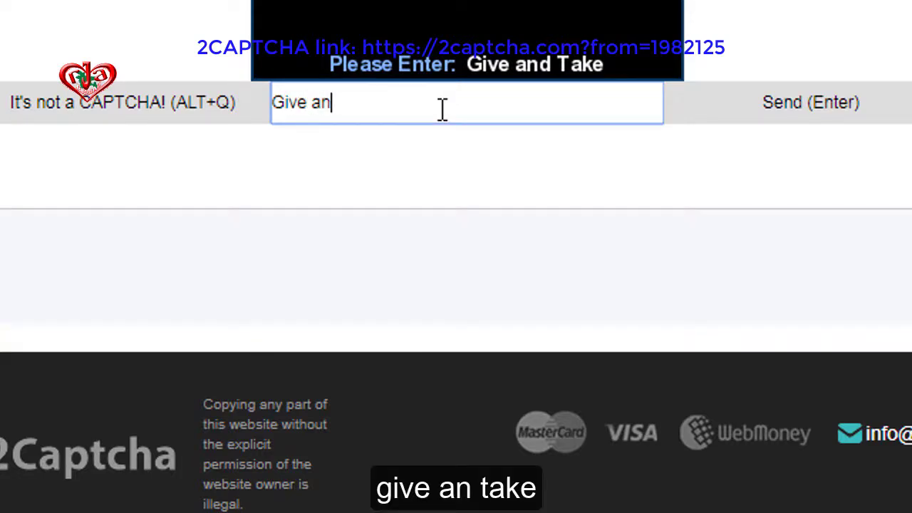
text(d )
text(take)
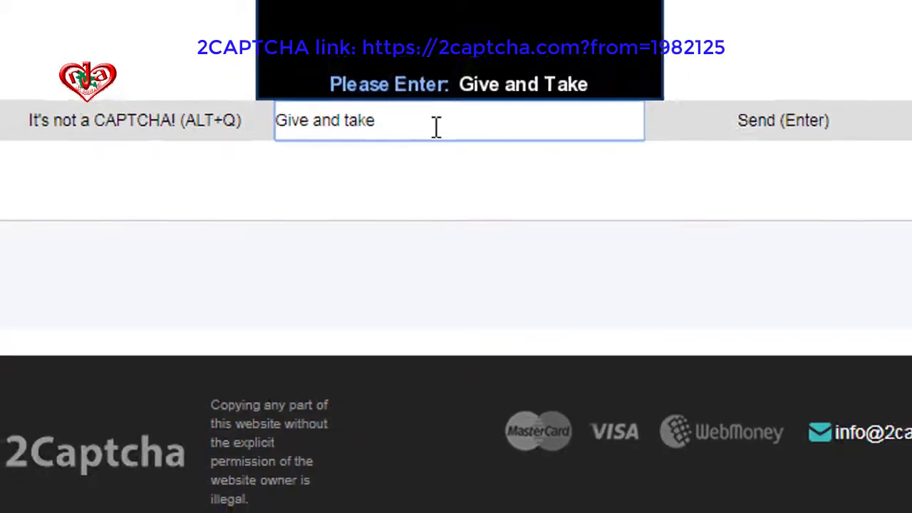
key(Return)
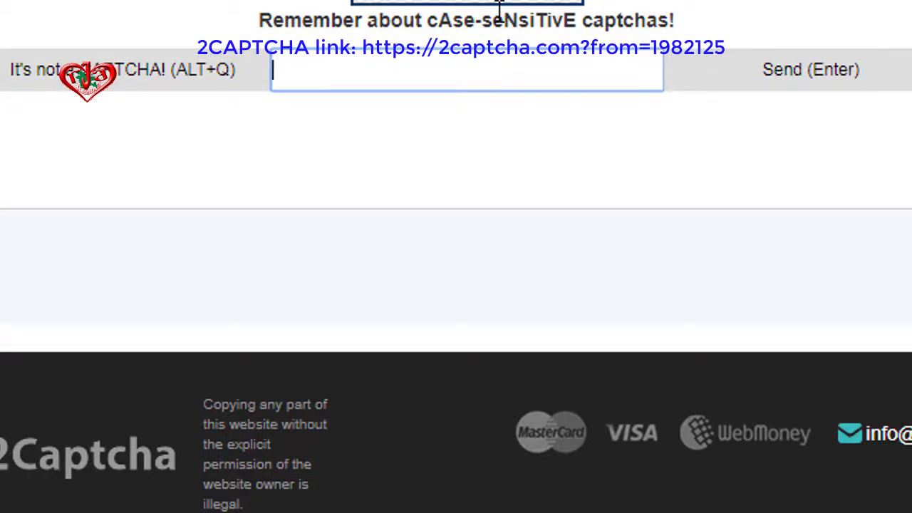
Enter dywub as the answer to the case-sensitive dYwUb captcha
scroll(499, 12, up, 2)
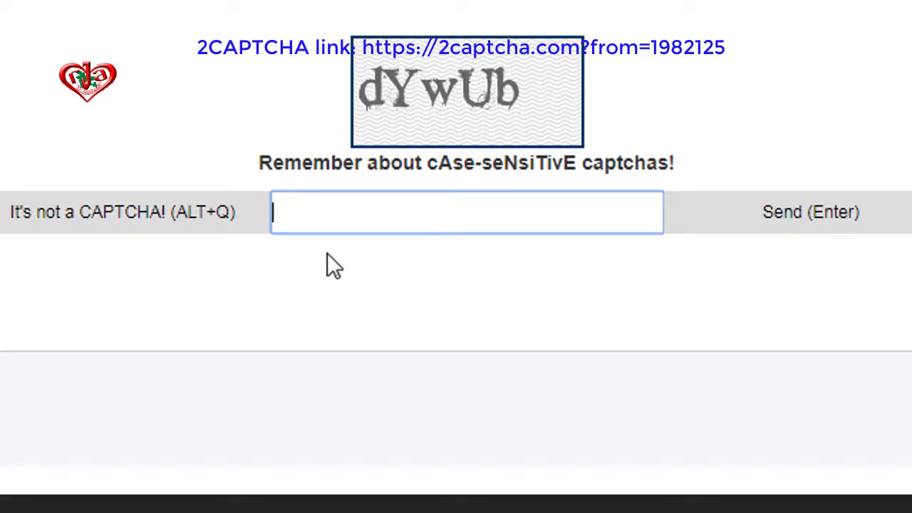
text(d)
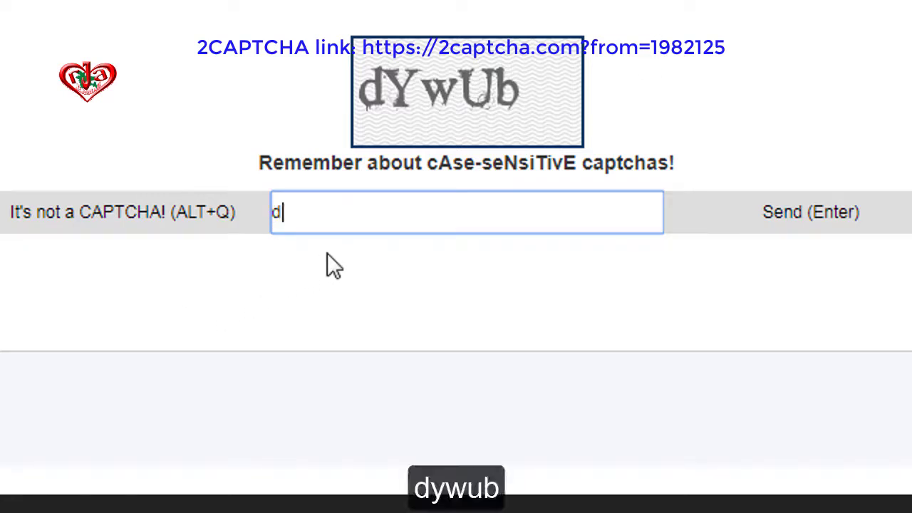
text(y)
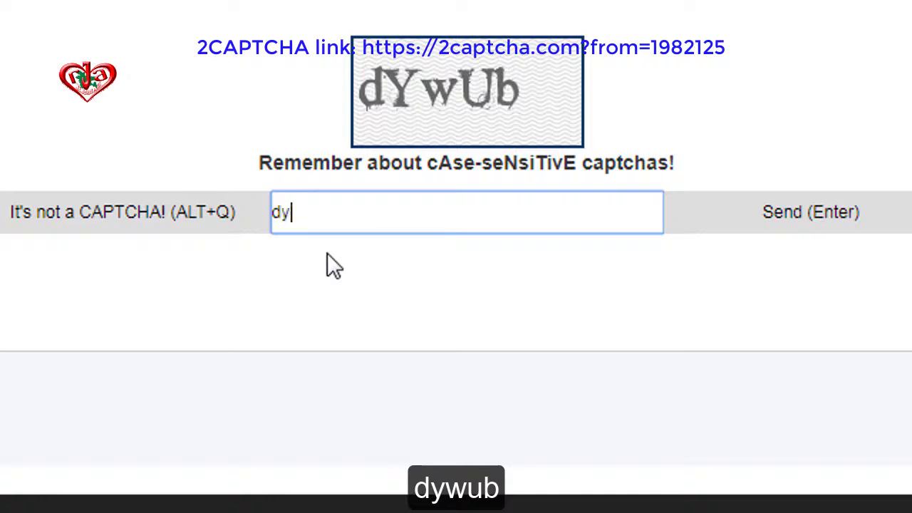
text(wub)
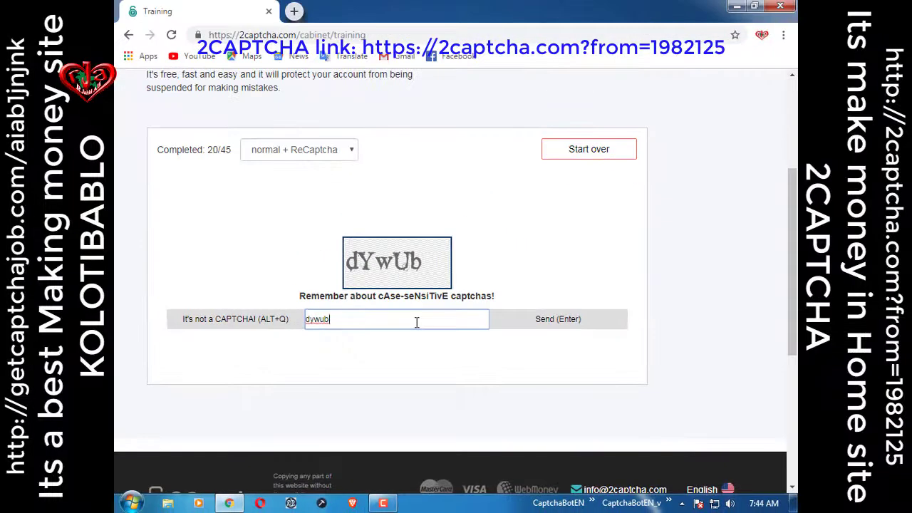
Submit the dywub answer, then answer the store-front captcha with 3578 and submit
key(Return)
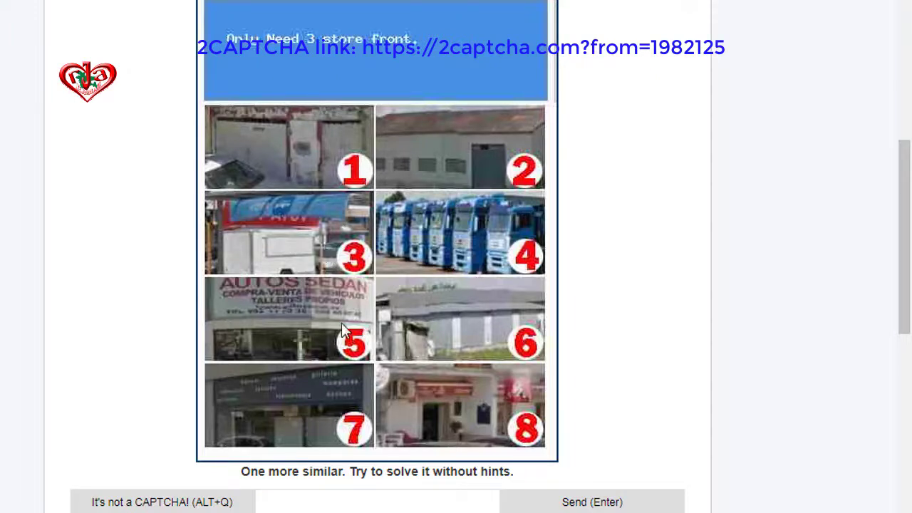
scroll(343, 332, down, 1)
click(288, 420)
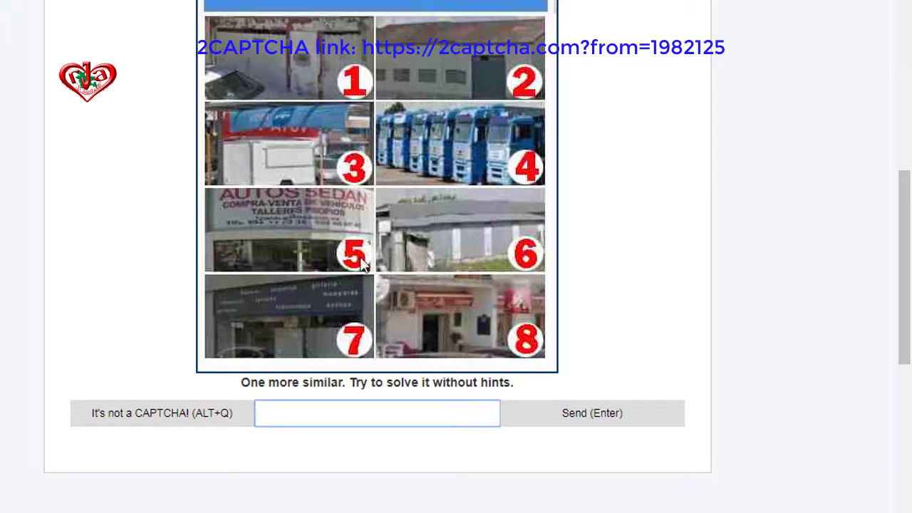
scroll(361, 269, down, 1)
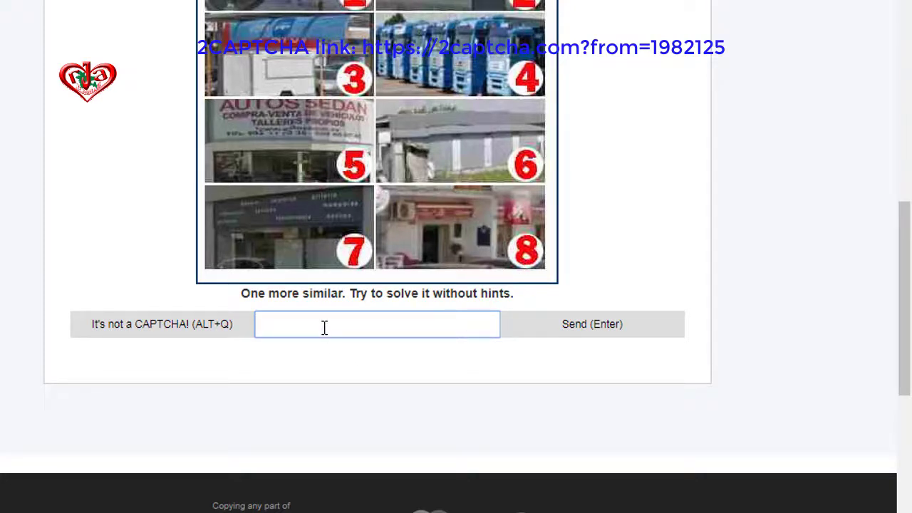
text(357)
text(8)
scroll(389, 336, up, 3)
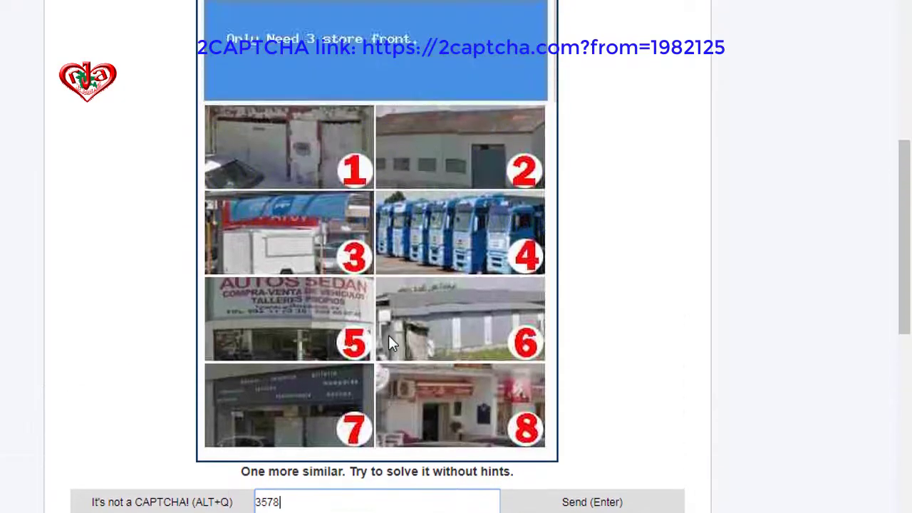
scroll(389, 336, up, 3)
key(Return)
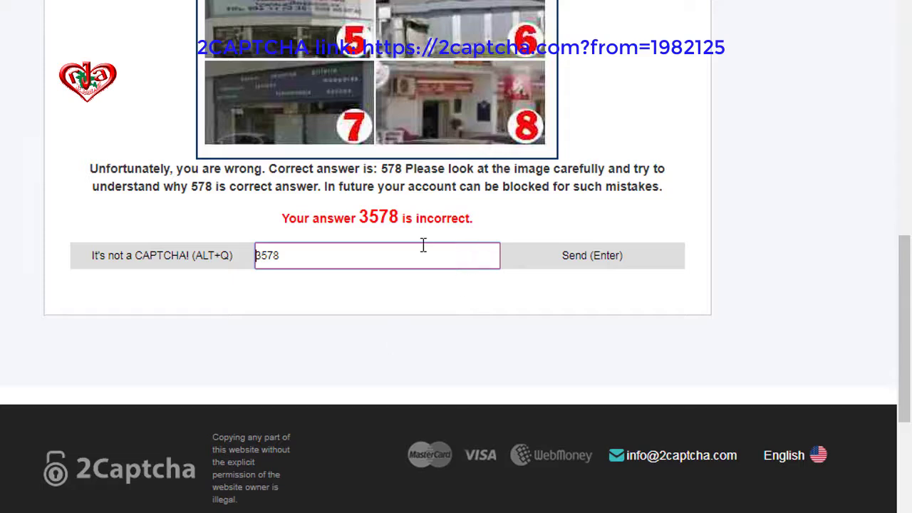
Replace the rejected 3578 with the correct store-front answer 578 and resubmit
scroll(423, 244, up, 1)
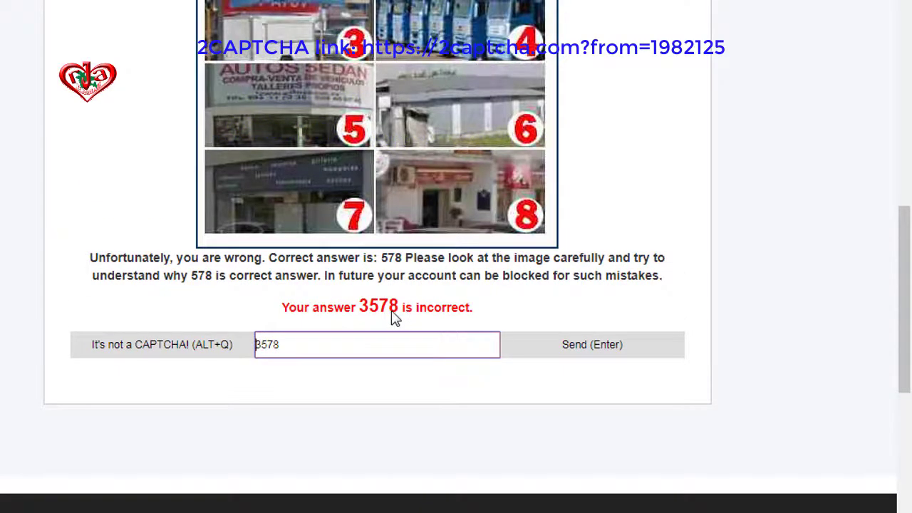
key(Return)
scroll(302, 287, down, 2)
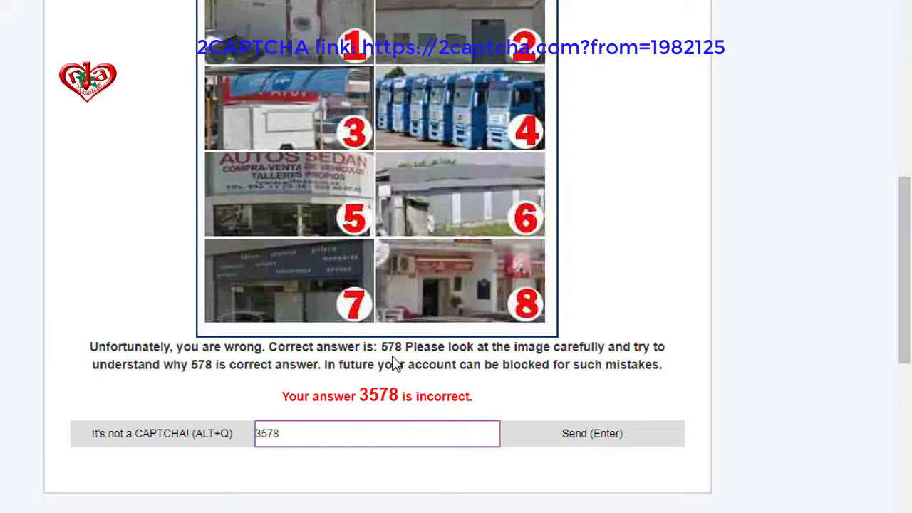
scroll(438, 379, up, 1)
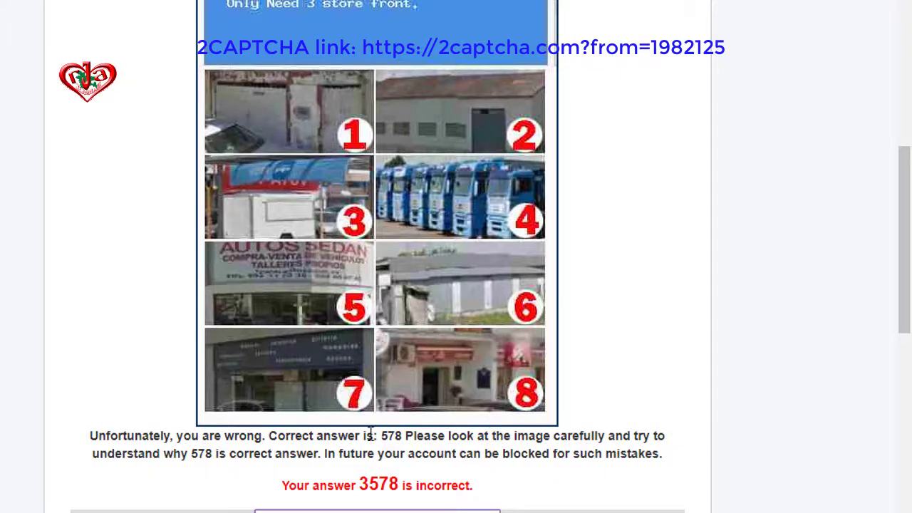
drag(381, 436, 404, 439)
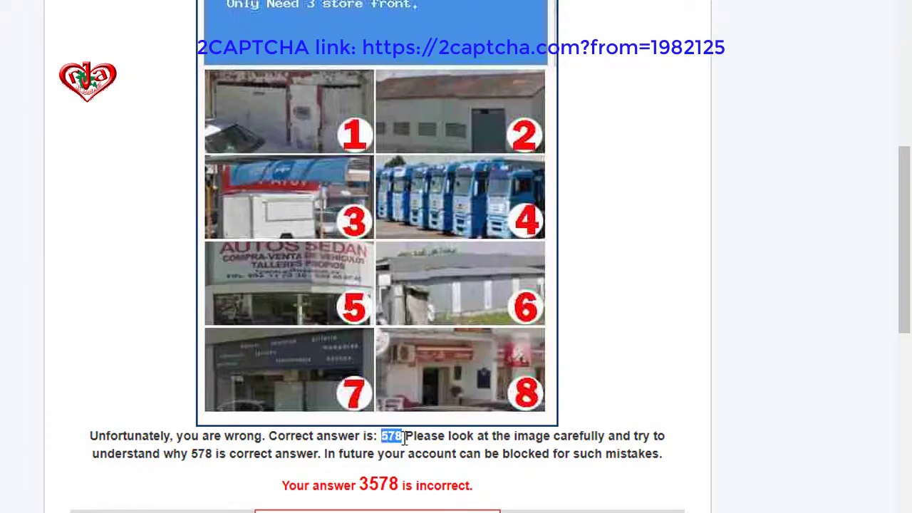
scroll(458, 462, down, 1)
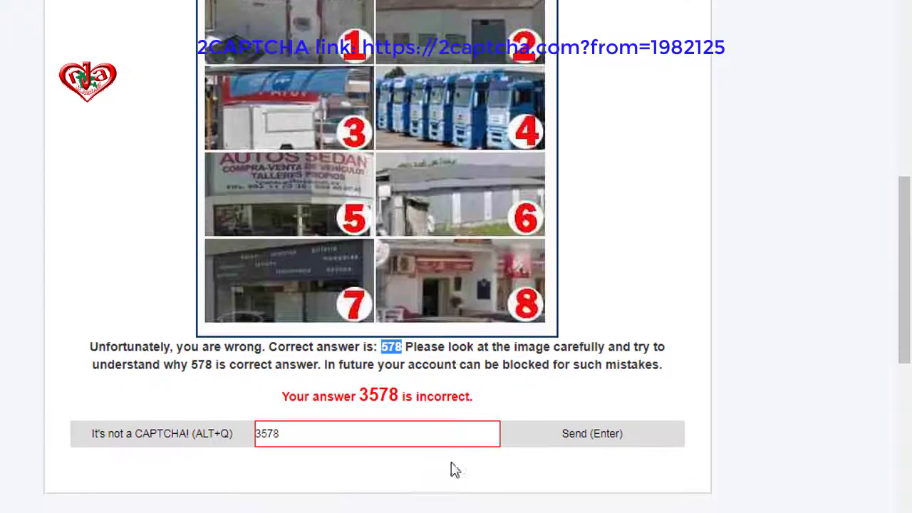
double_click(336, 437)
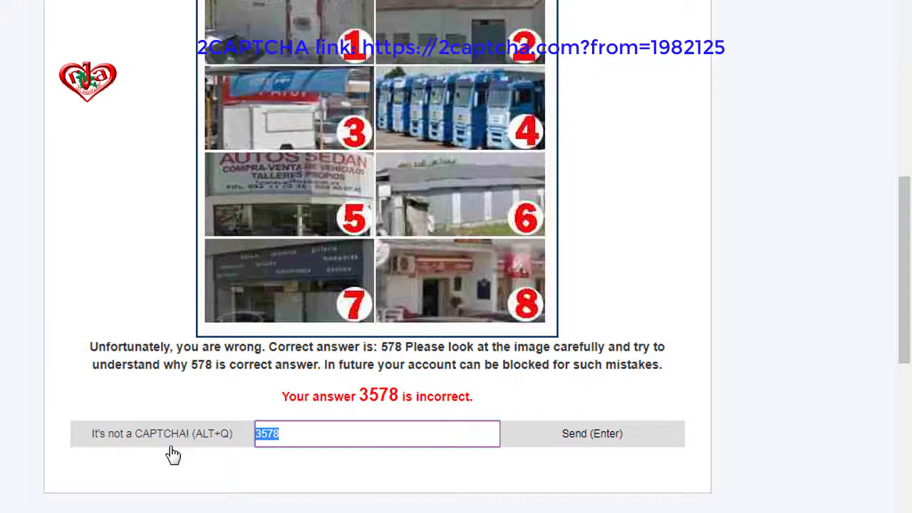
key(BackSpace)
text(78)
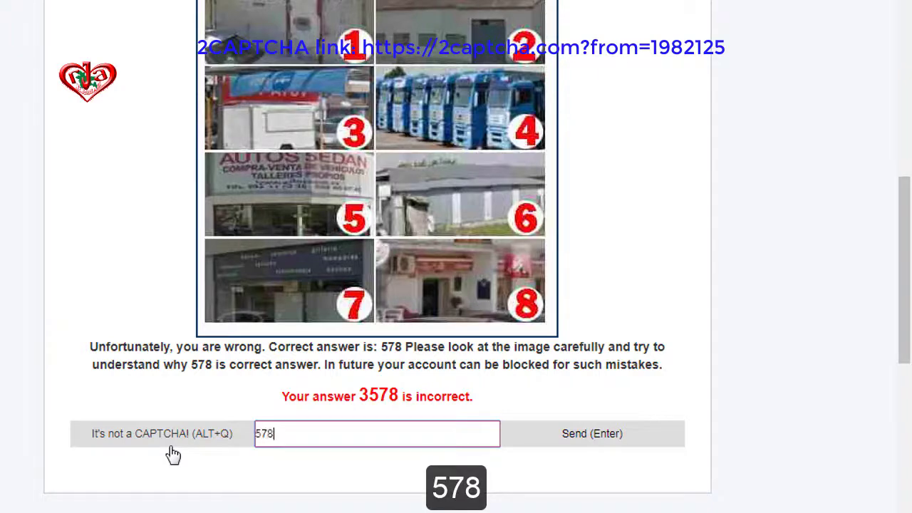
key(Return)
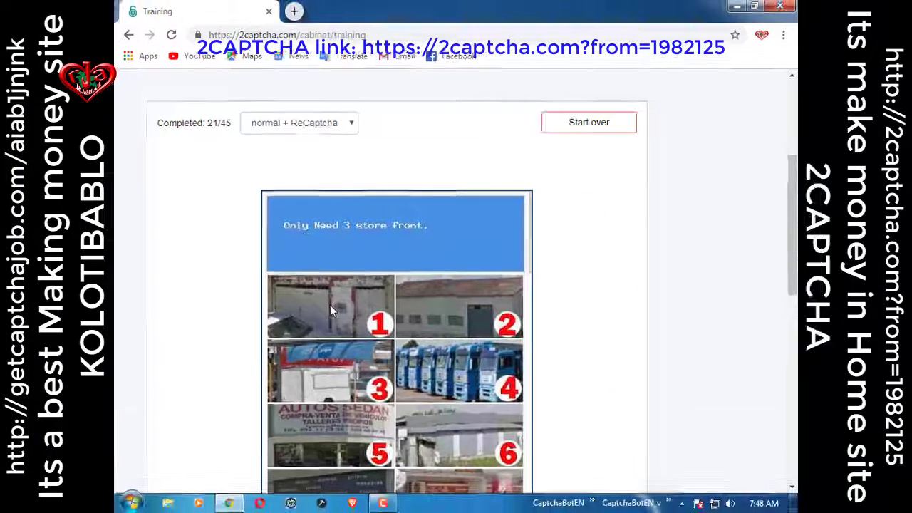
Submit the store-front answer, then answer the handwritten text captcha with hwhx7df
click(330, 308)
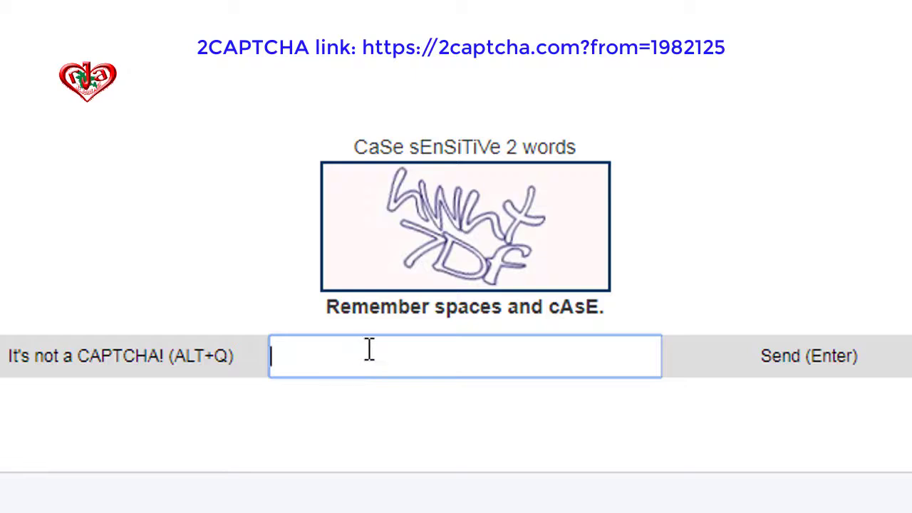
text(hw)
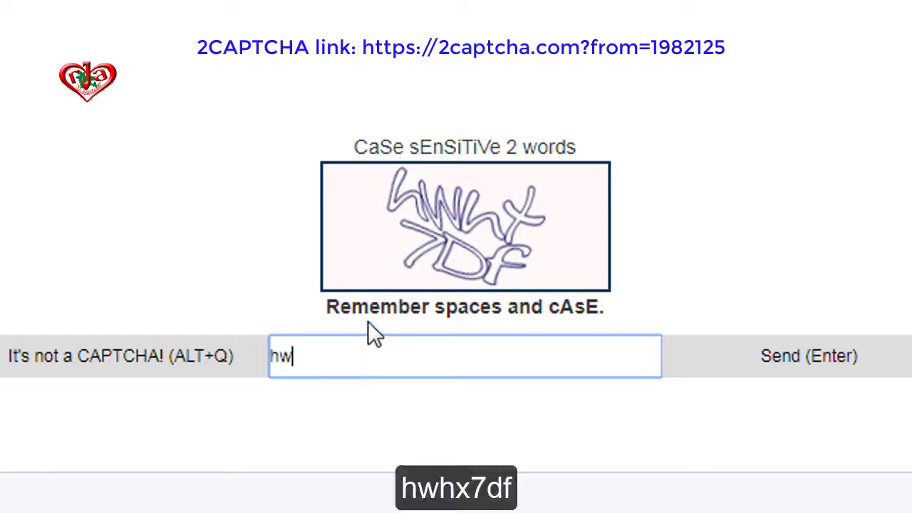
text(hx7df)
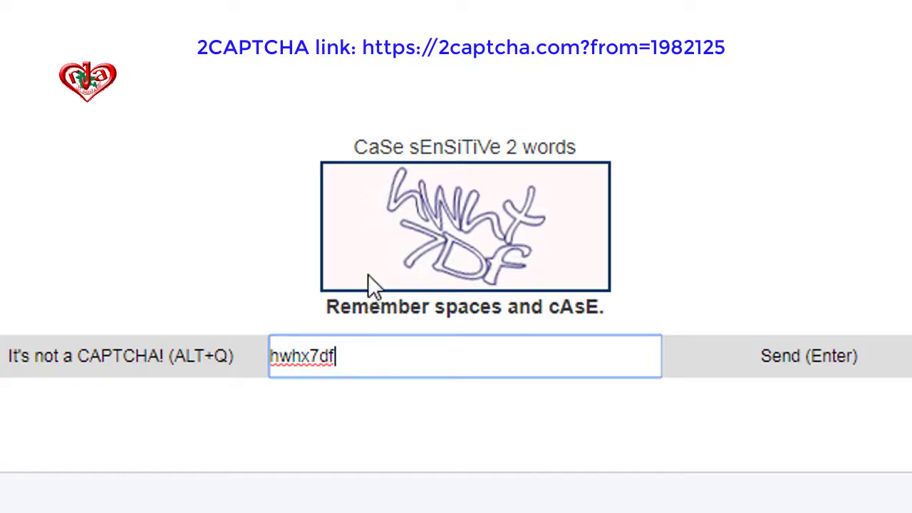
key(Return)
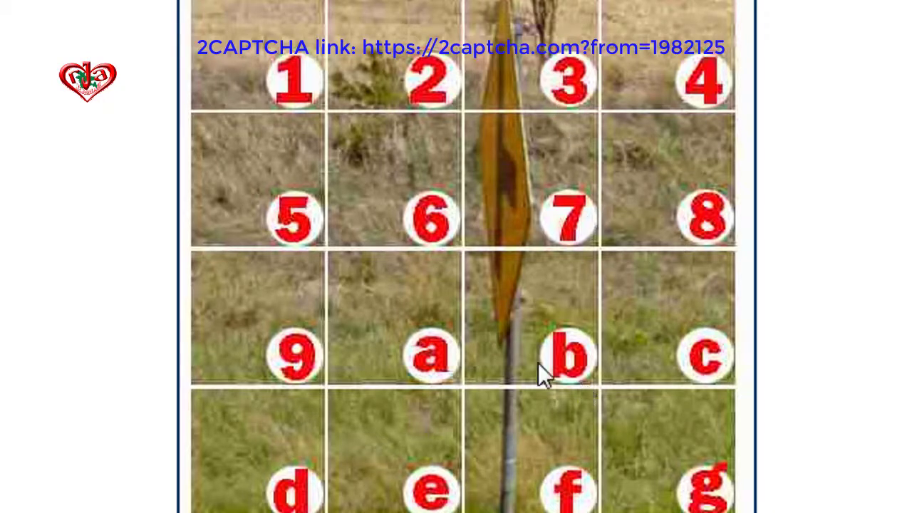
Answer the street-sign grid with squares 37b and submit it
scroll(538, 360, down, 3)
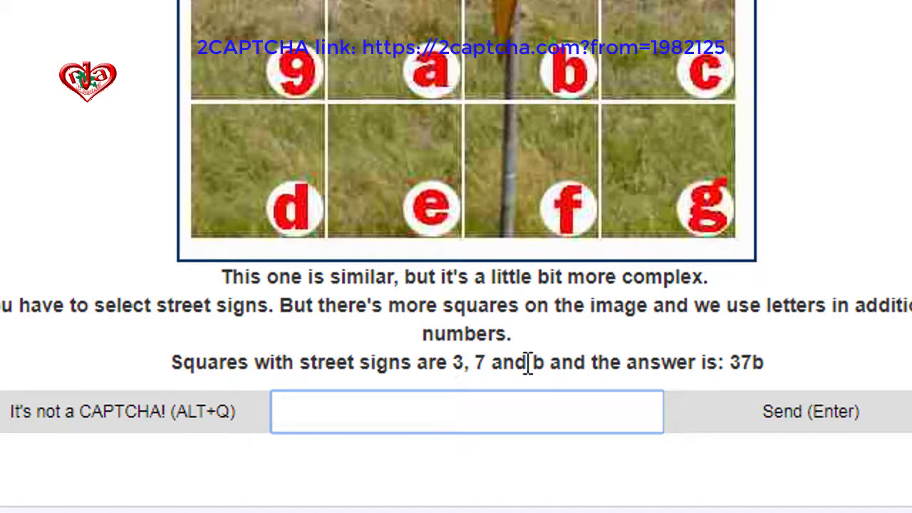
click(332, 414)
text(37)
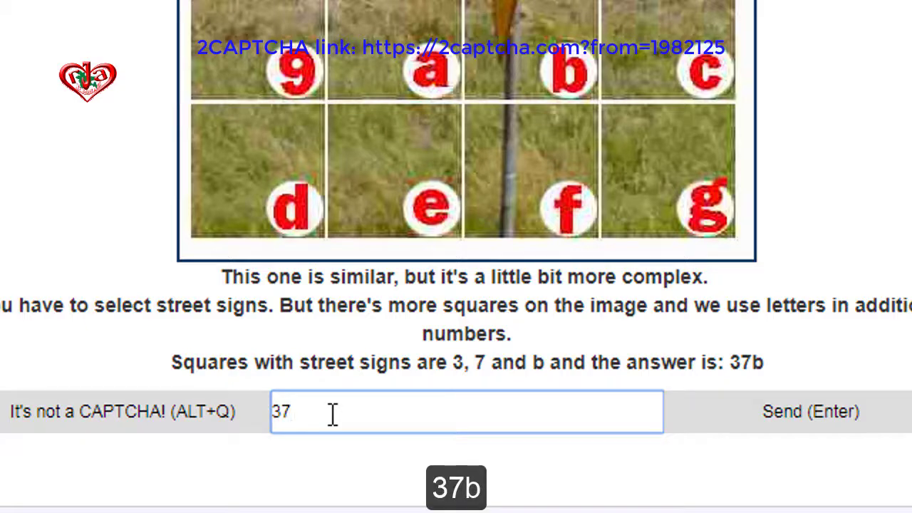
text(b)
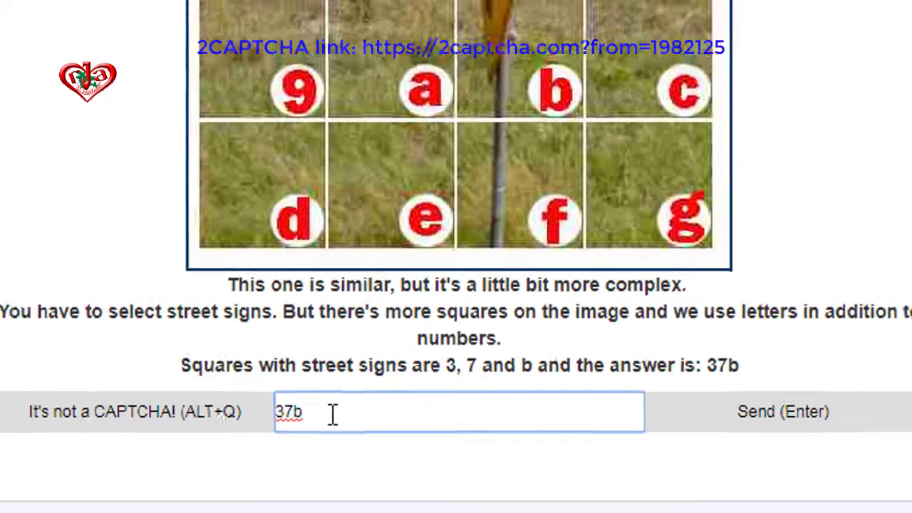
key(Return)
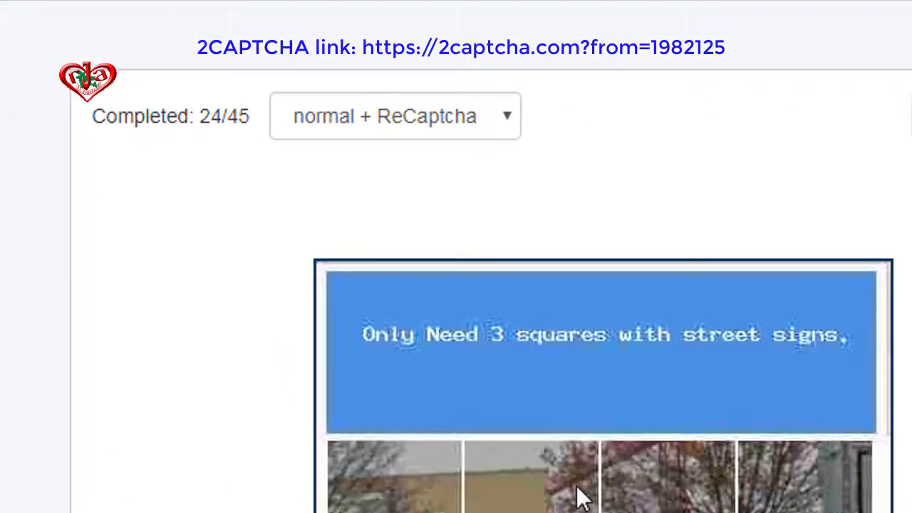
Answer the second street-sign grid with squares 6ae and submit it
scroll(580, 492, down, 2)
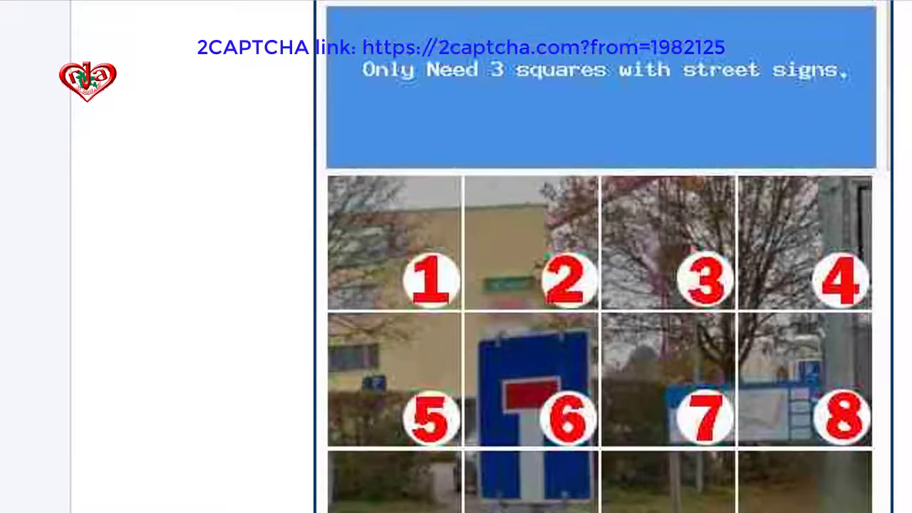
scroll(514, 394, down, 2)
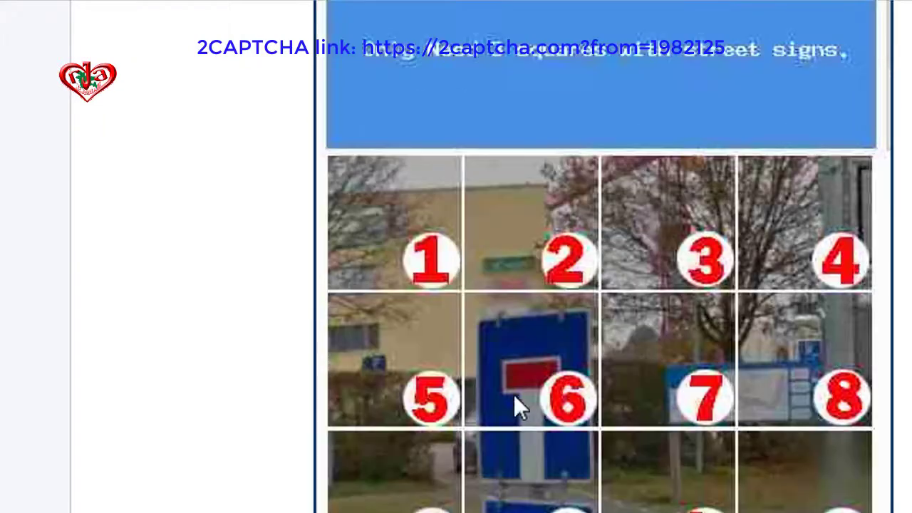
scroll(514, 394, down, 2)
scroll(491, 375, down, 2)
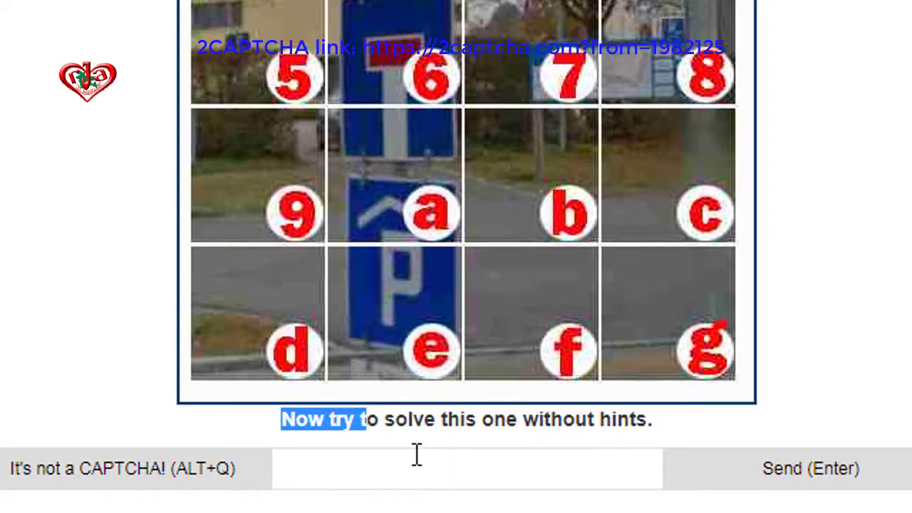
click(348, 470)
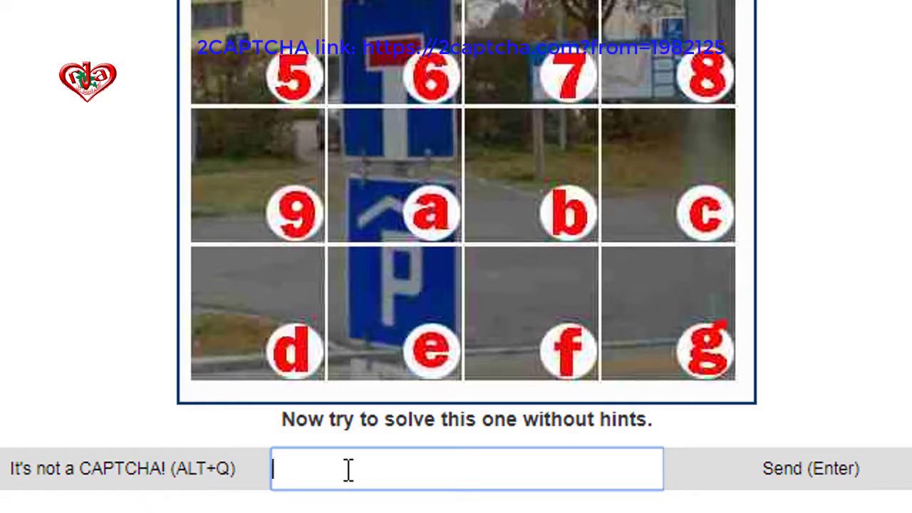
text(6ae)
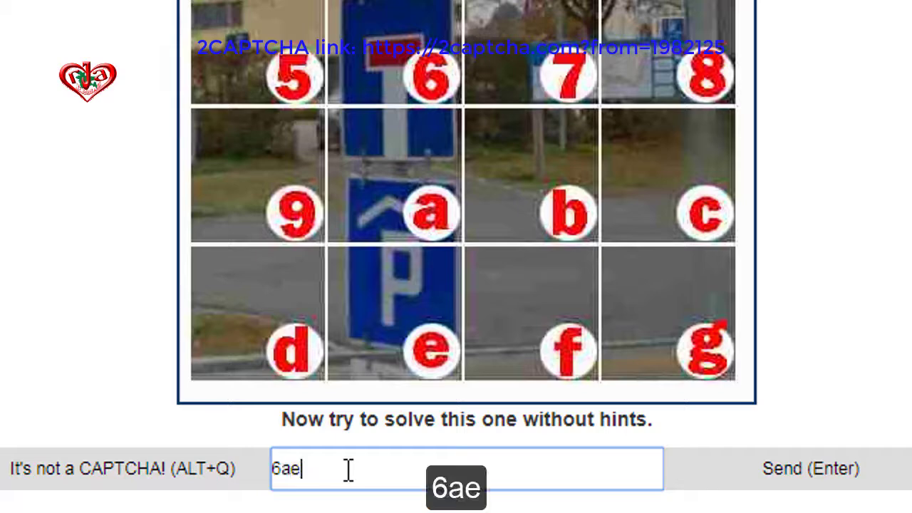
key(Return)
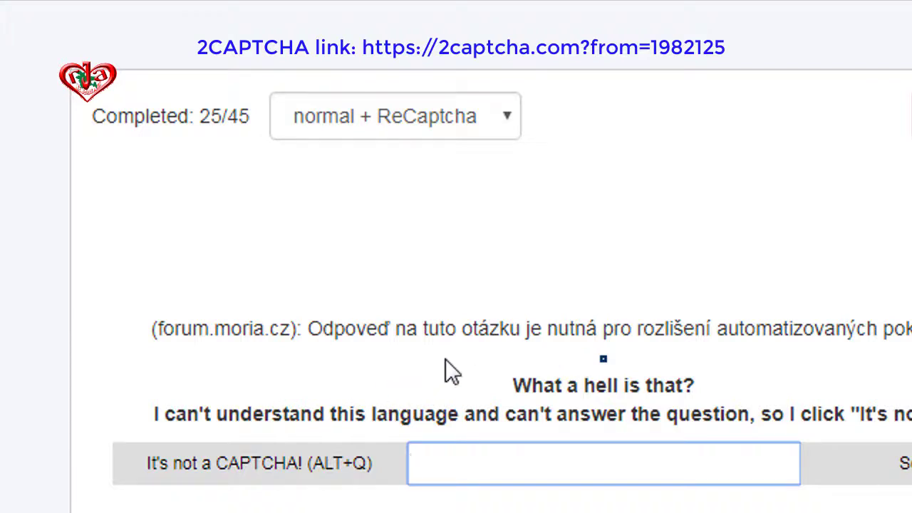
Skip the Czech-language forum question with Alt+Q as not a captcha
drag(156, 414, 911, 414)
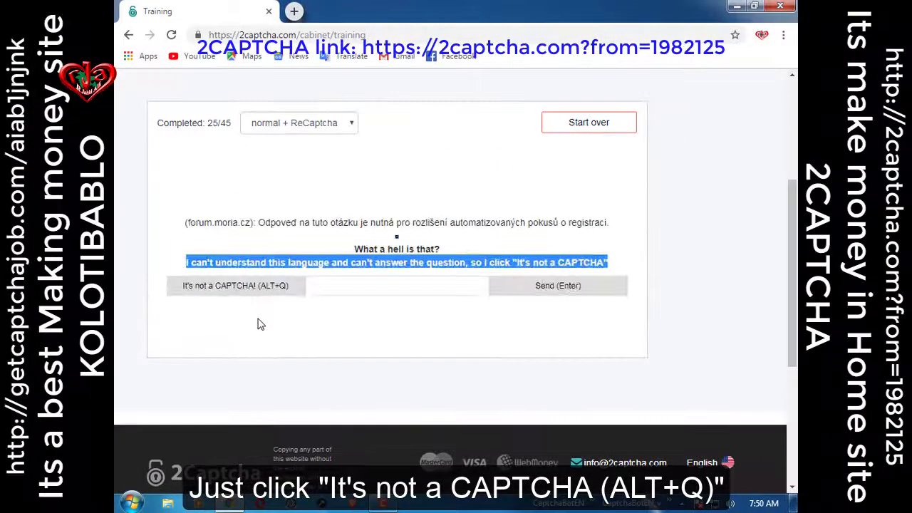
key(alt+q)
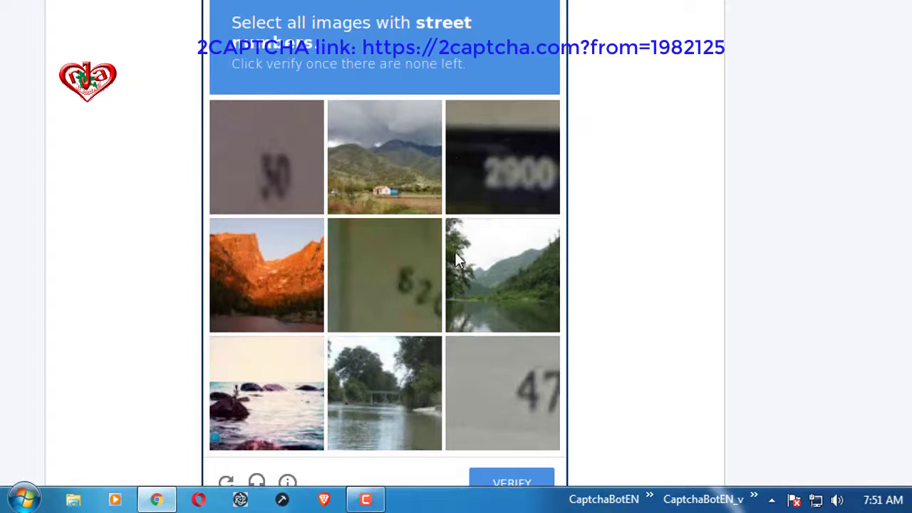
Enter 1359 as the answer to the street-numbers image grid
scroll(534, 387, down, 3)
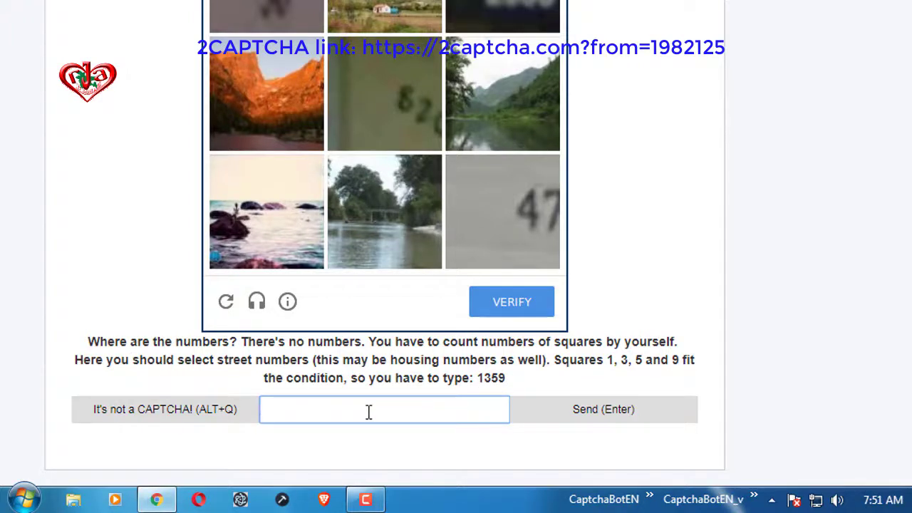
text(1)
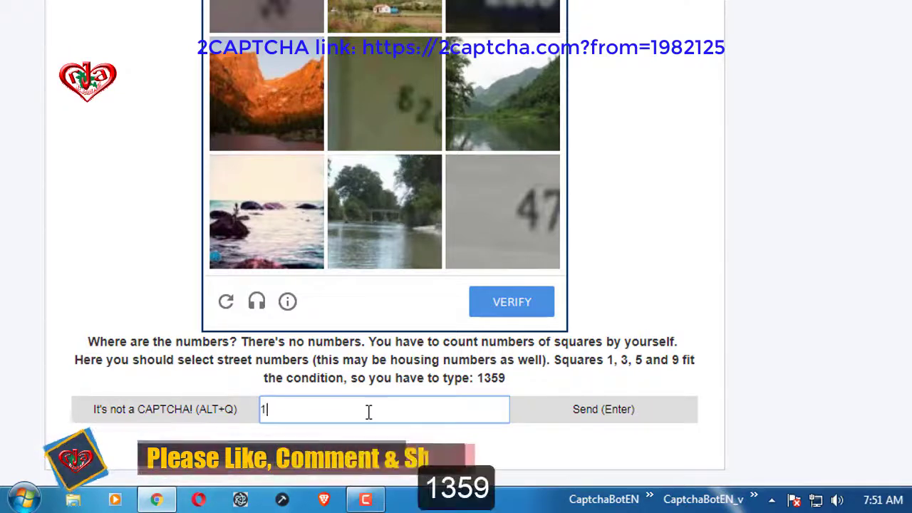
text(35)
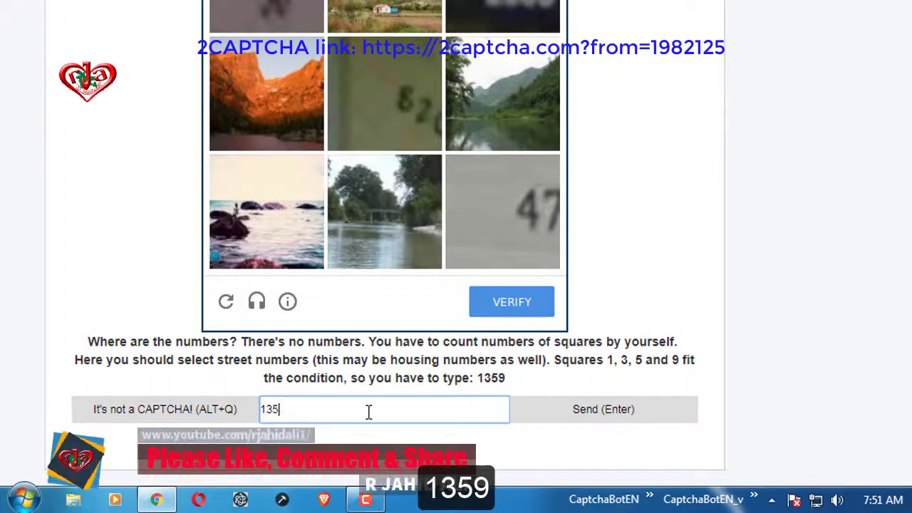
text(9)
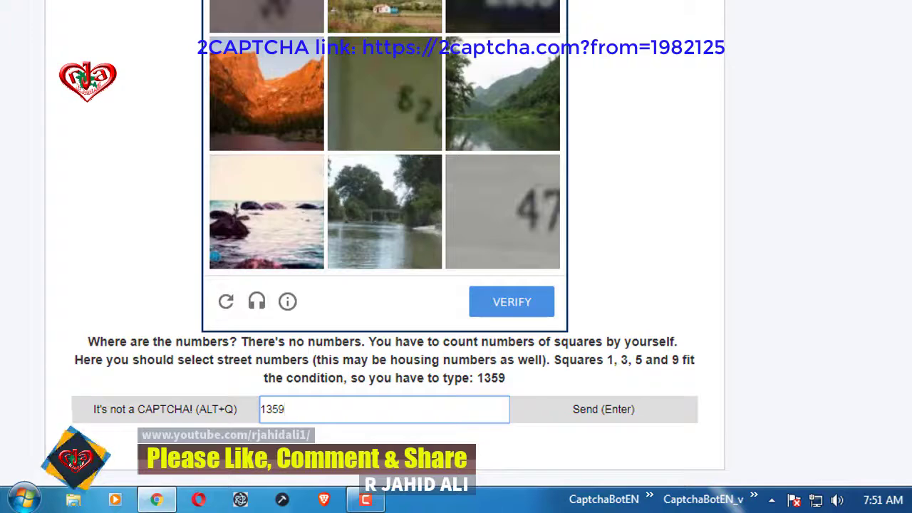
scroll(402, 97, up, 4)
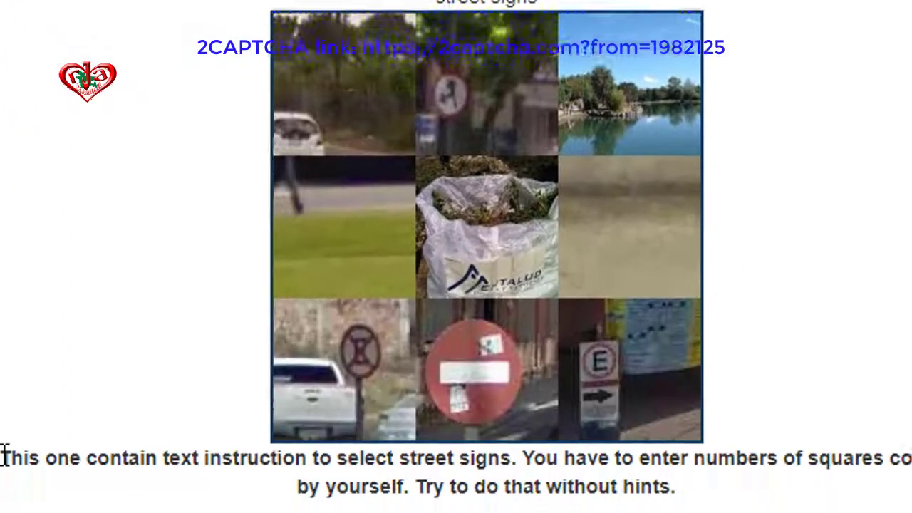
Answer the street-signs grid with squares 2789 and submit it
drag(4, 457, 693, 437)
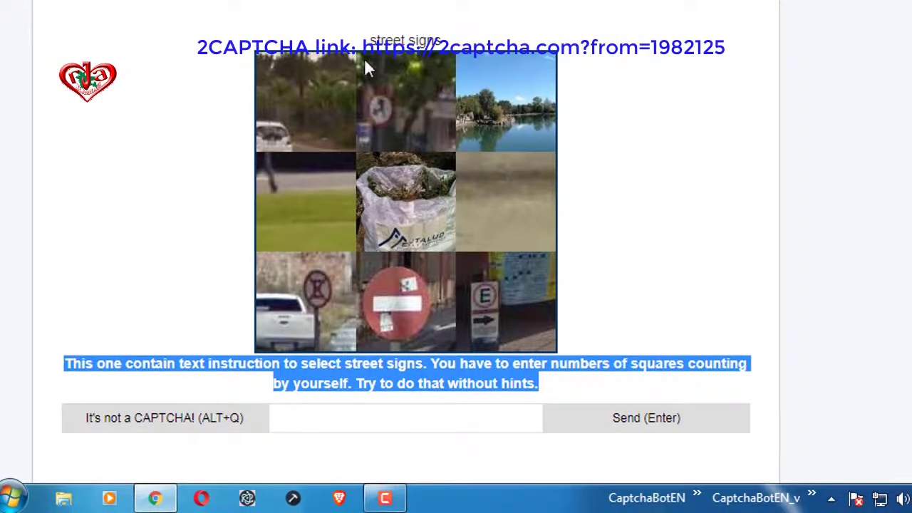
drag(369, 43, 487, 49)
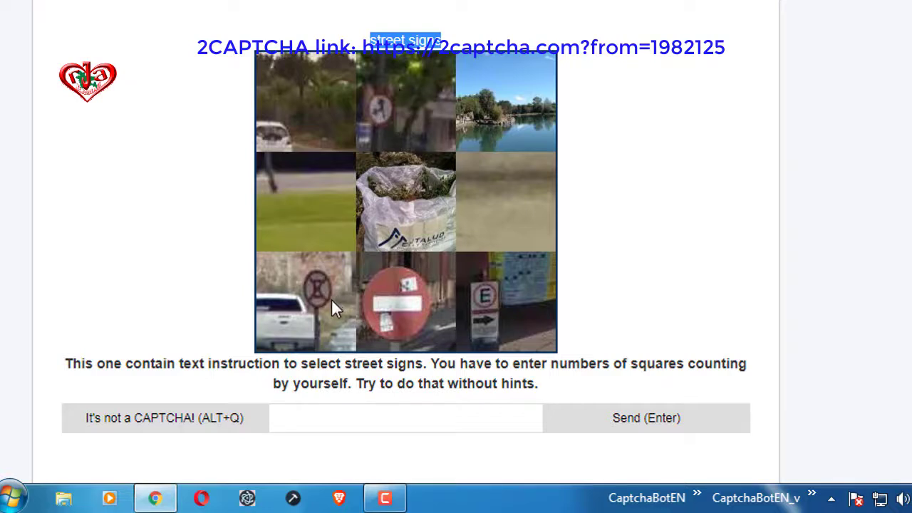
click(354, 427)
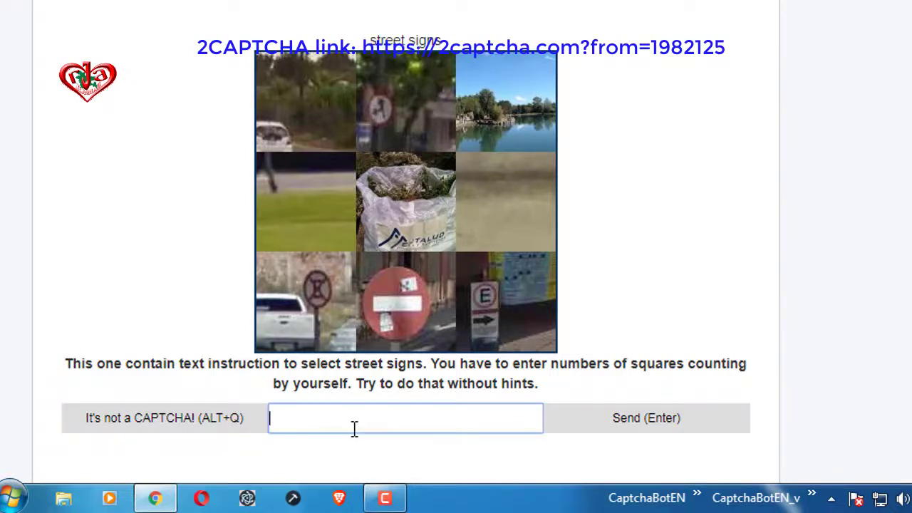
text(2789)
key(Return)
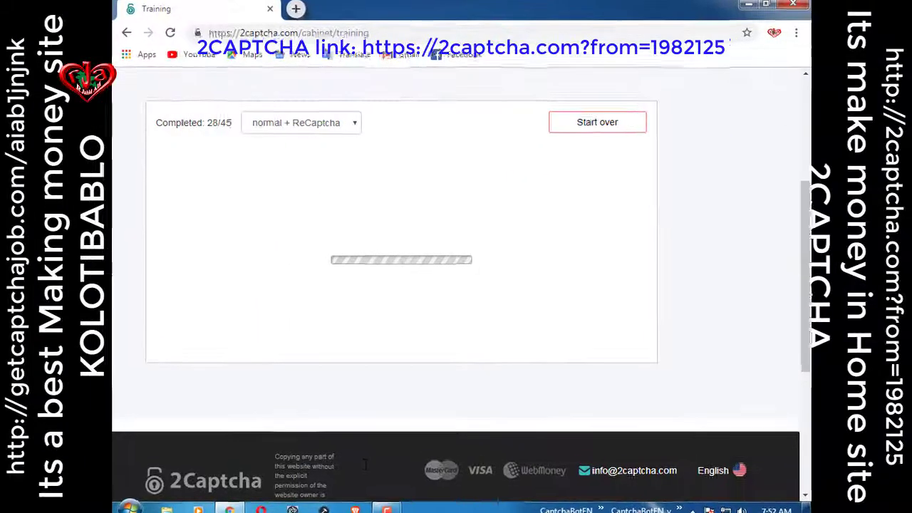